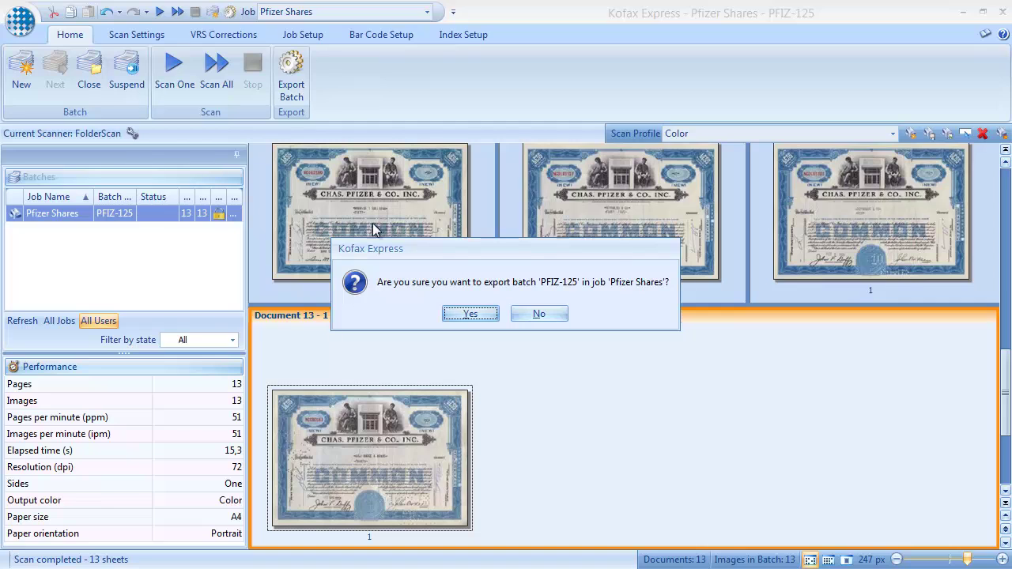
Export batch PFIZ-125, capturing the printed certificate number from document 6 into the Number field during validation.
{"action": "left_click", "coordinate": [467, 315]}
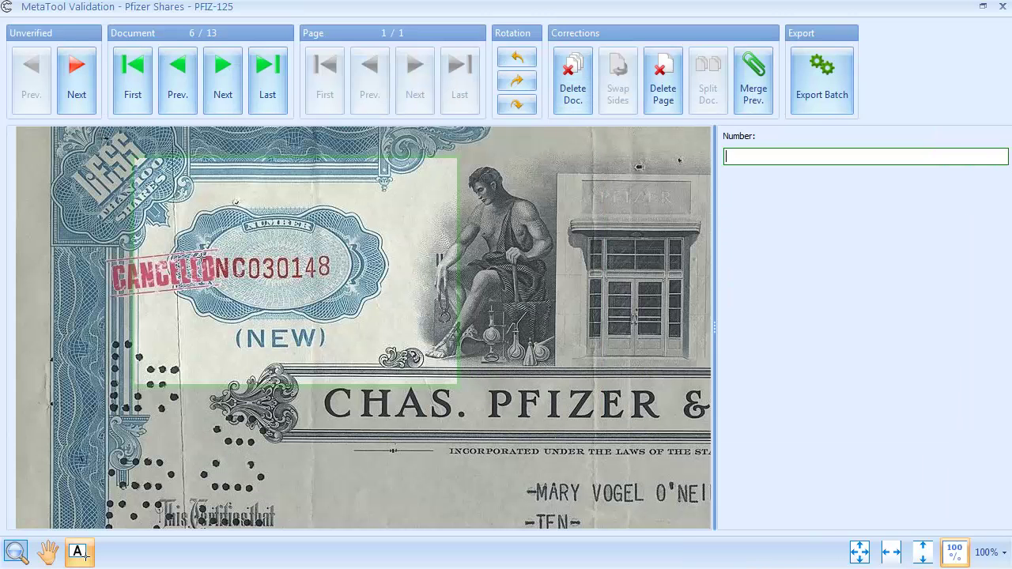
{"action": "left_click_drag", "start_coordinate": [212, 246], "coordinate": [336, 287]}
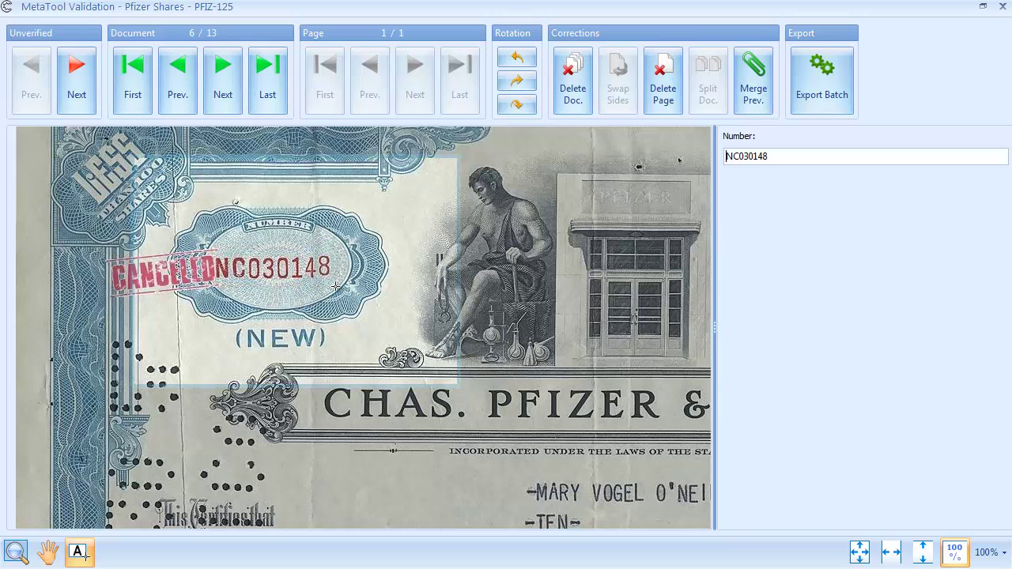
{"action": "left_click", "coordinate": [827, 82]}
{"action": "left_click", "coordinate": [472, 322]}
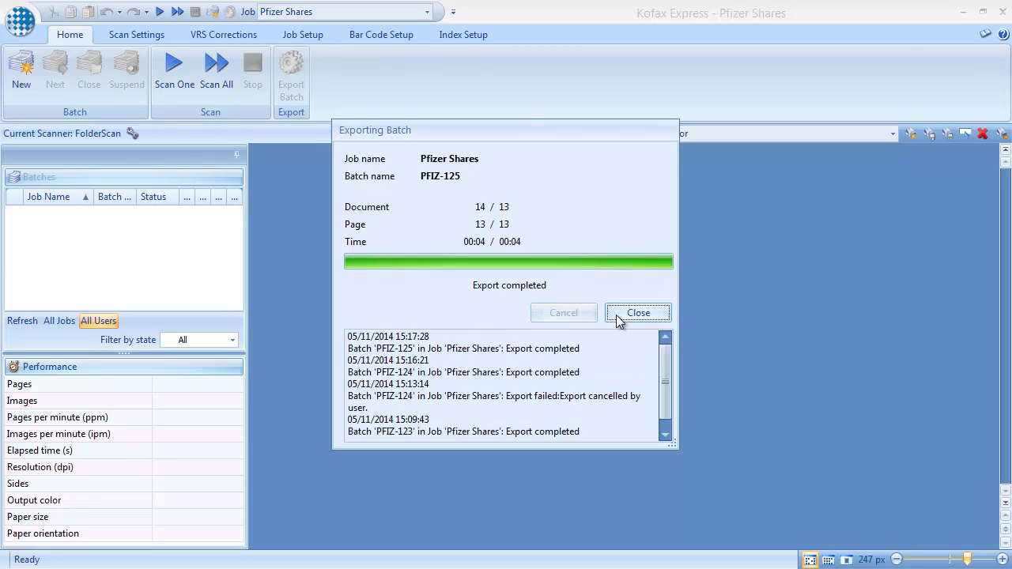
{"action": "left_click", "coordinate": [624, 313]}
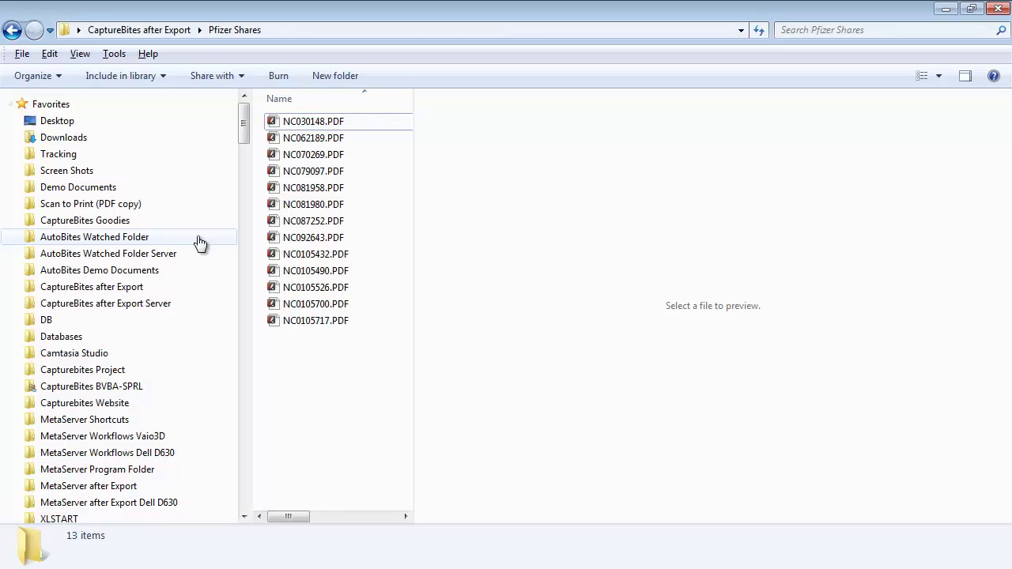
Preview the first four exported PDFs in the Pfizer Shares folder in Windows Explorer.
{"action": "left_click", "coordinate": [347, 123]}
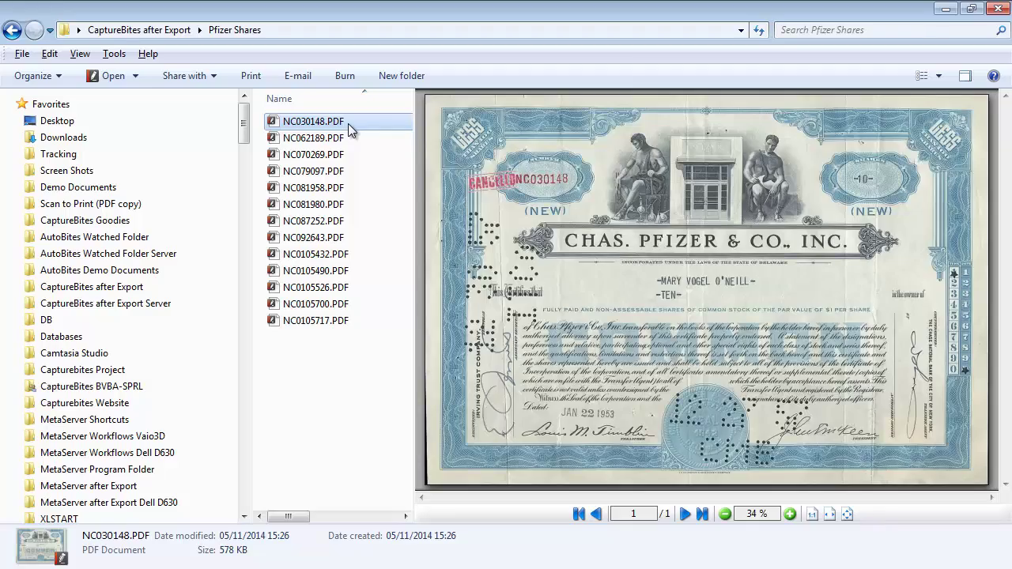
{"action": "left_click", "coordinate": [345, 140]}
{"action": "left_click", "coordinate": [347, 158]}
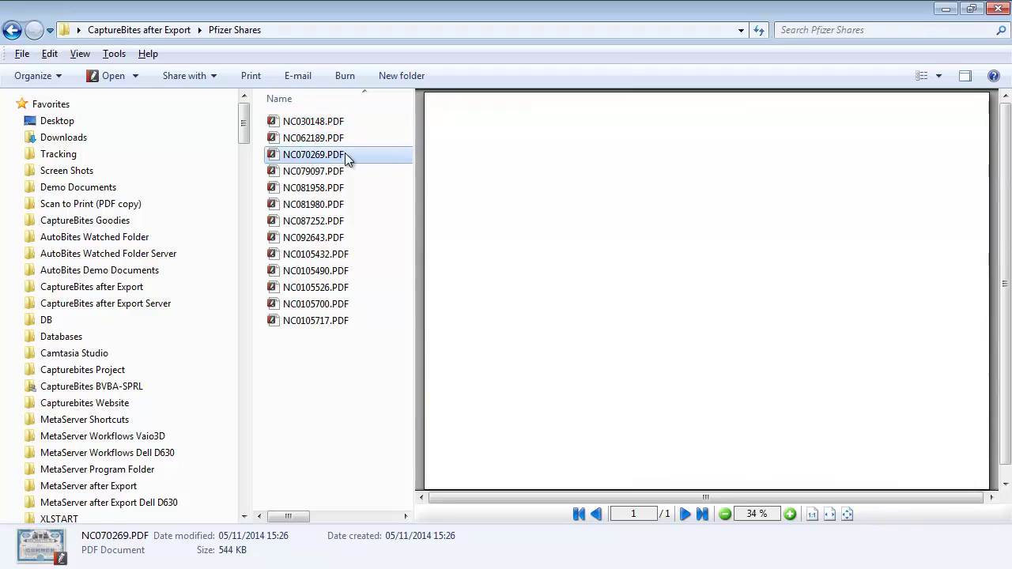
{"action": "left_click", "coordinate": [343, 171]}
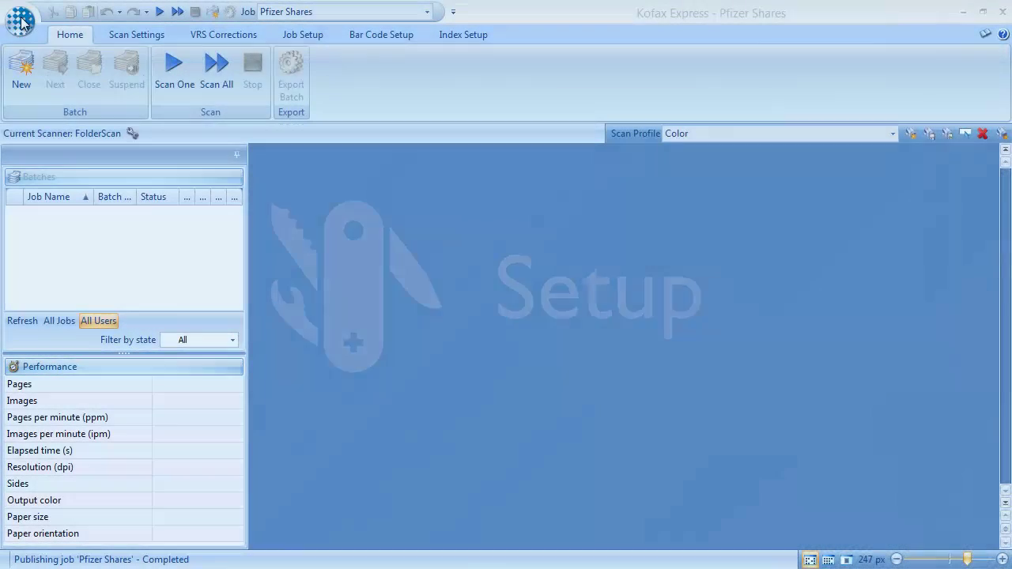
Create a new Kofax Express job named Pfizer Showcase without a template.
{"action": "left_click", "coordinate": [24, 26]}
{"action": "mouse_move", "coordinate": [37, 83]}
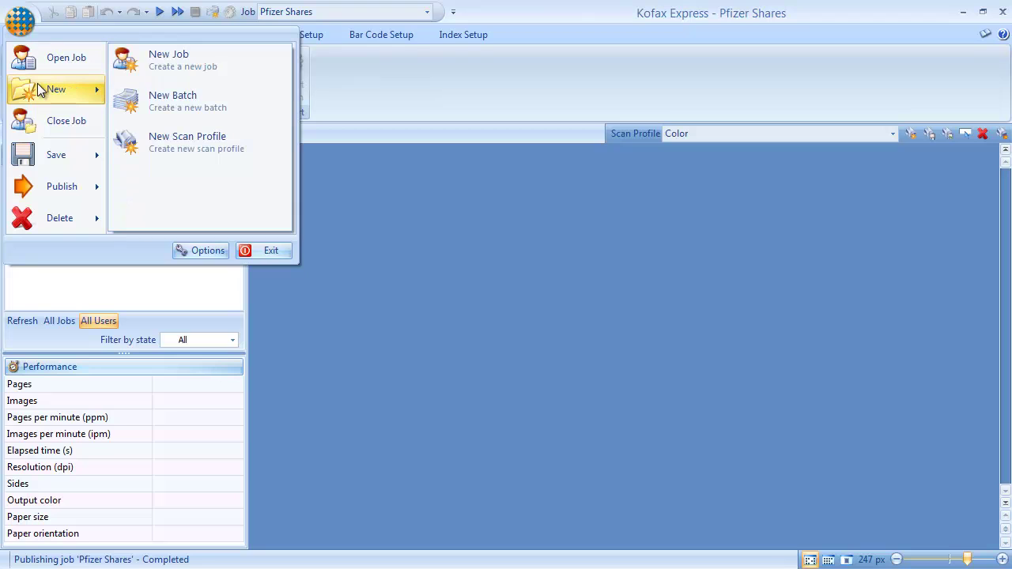
{"action": "left_click", "coordinate": [174, 74]}
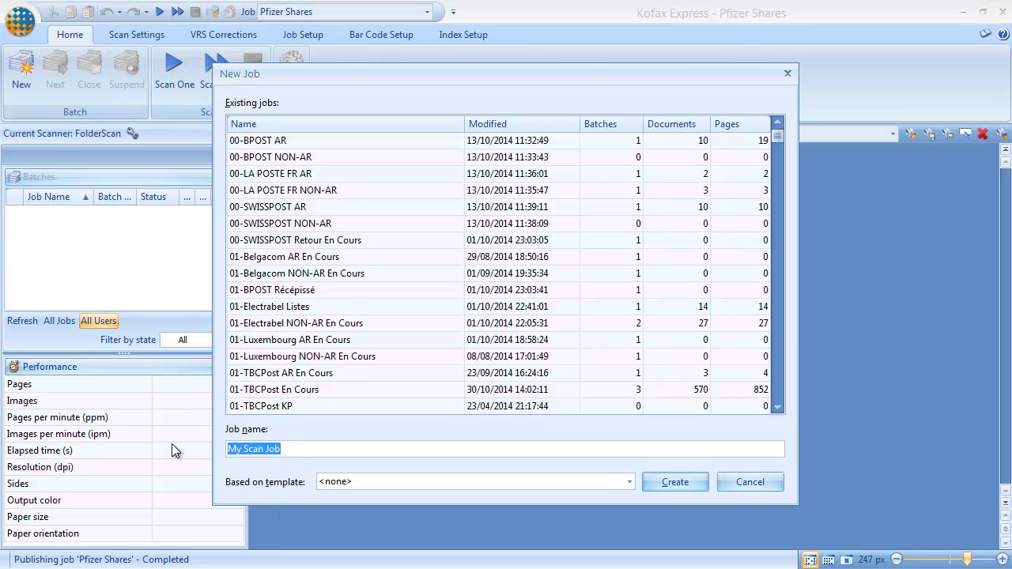
{"action": "type", "text": "Pfi"}
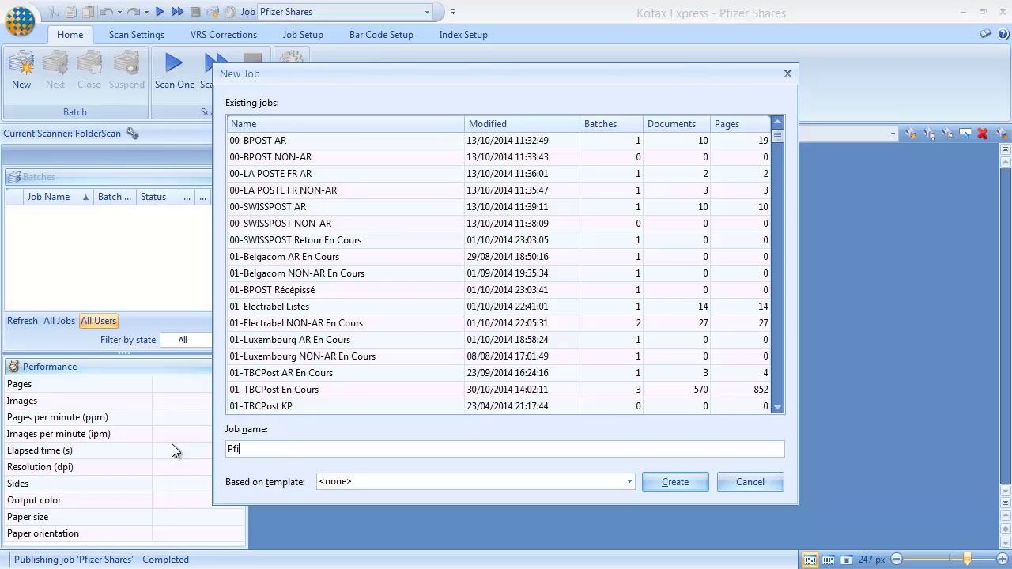
{"action": "type", "text": "zer Showcase"}
{"action": "left_click", "coordinate": [669, 489]}
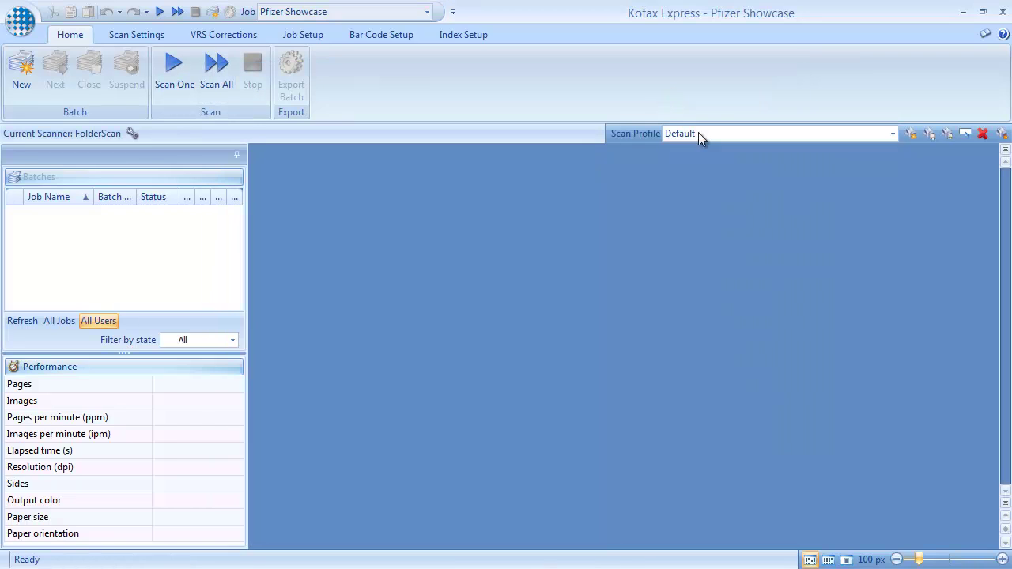
Select the Color scan profile and set document separation to Every N Sheets.
{"action": "left_click", "coordinate": [698, 133]}
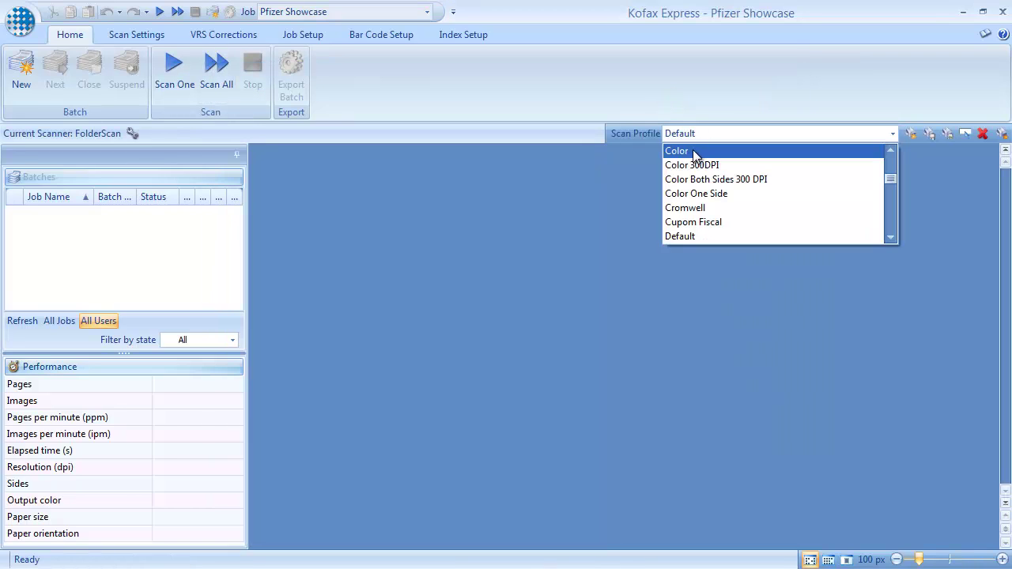
{"action": "left_click", "coordinate": [692, 149]}
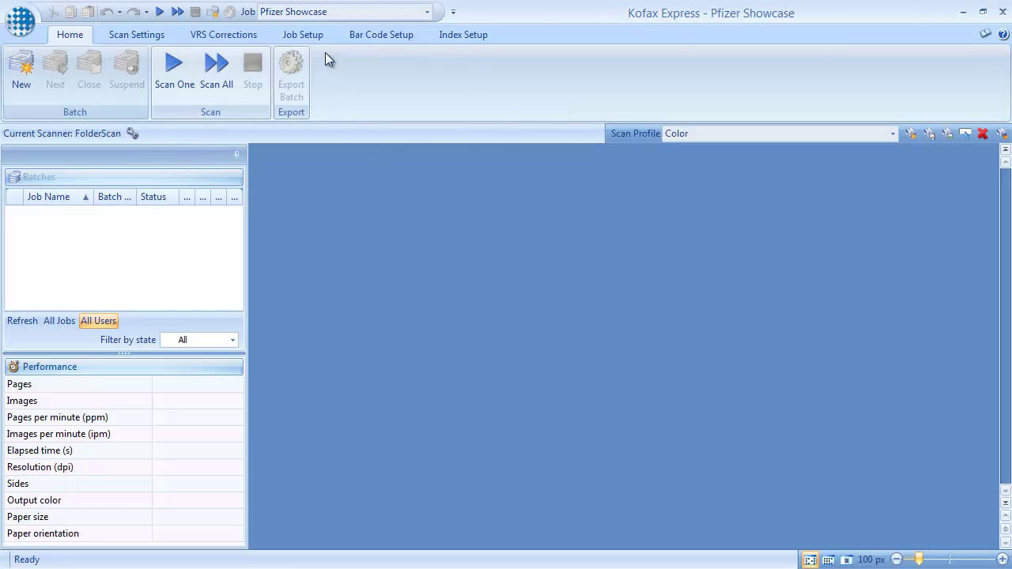
{"action": "left_click", "coordinate": [312, 35]}
{"action": "left_click", "coordinate": [430, 95]}
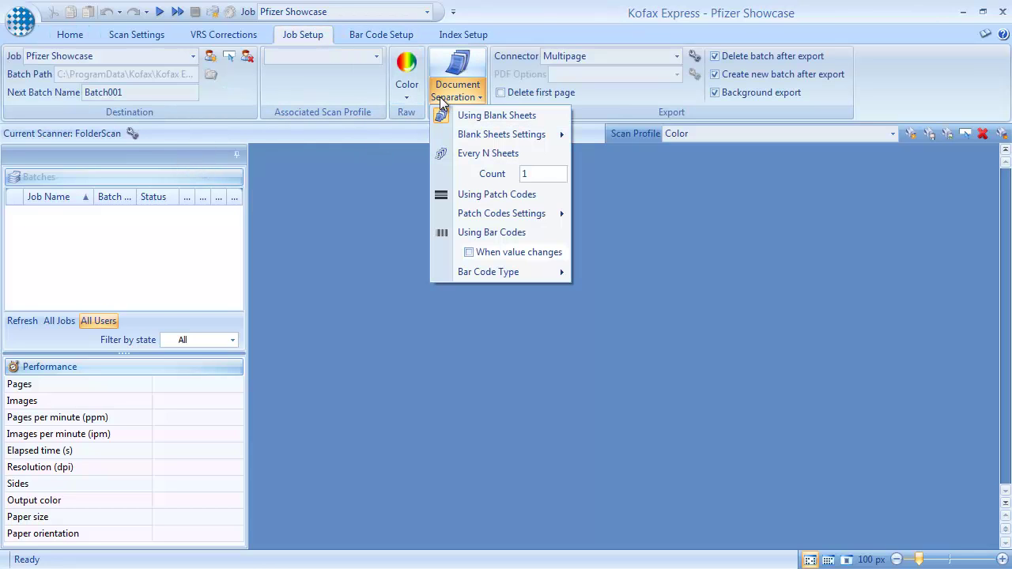
{"action": "left_click", "coordinate": [477, 156]}
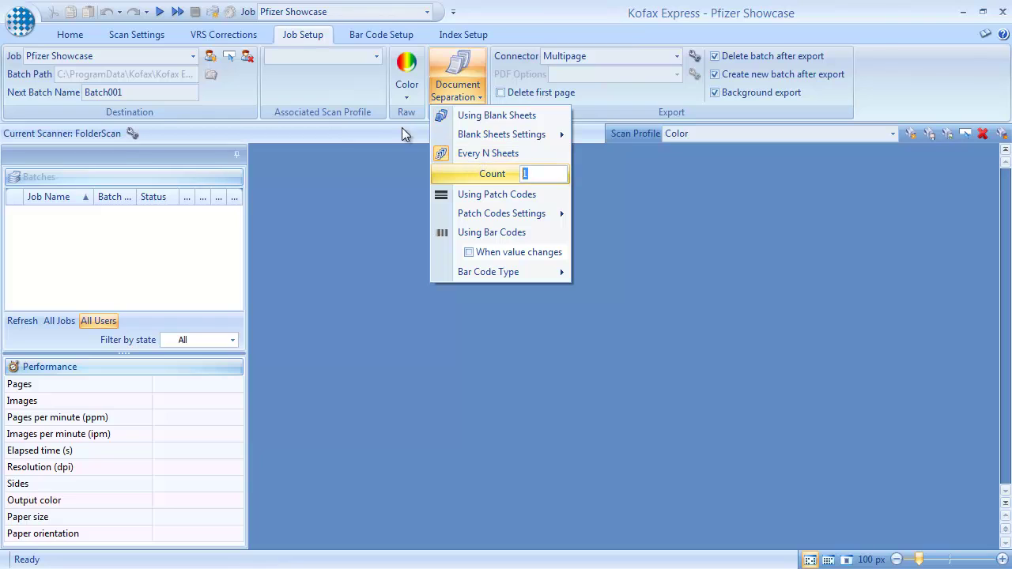
Associate the Color scan profile with the Pfizer Showcase job.
{"action": "left_click", "coordinate": [337, 54]}
{"action": "scroll", "coordinate": [316, 119], "scroll_direction": "down", "scroll_amount": 3}
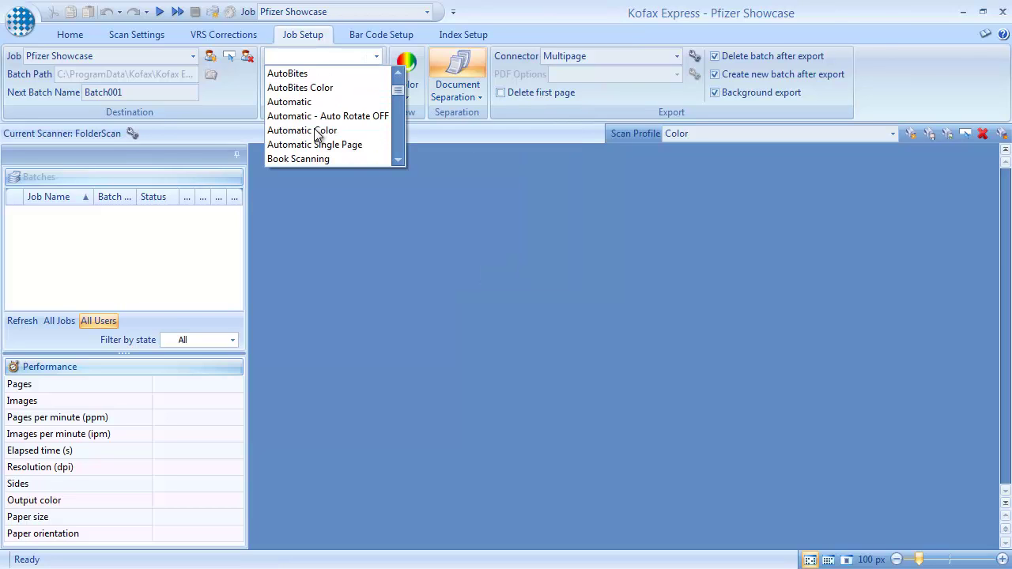
{"action": "scroll", "coordinate": [315, 136], "scroll_direction": "down", "scroll_amount": 2}
{"action": "left_click", "coordinate": [291, 109]}
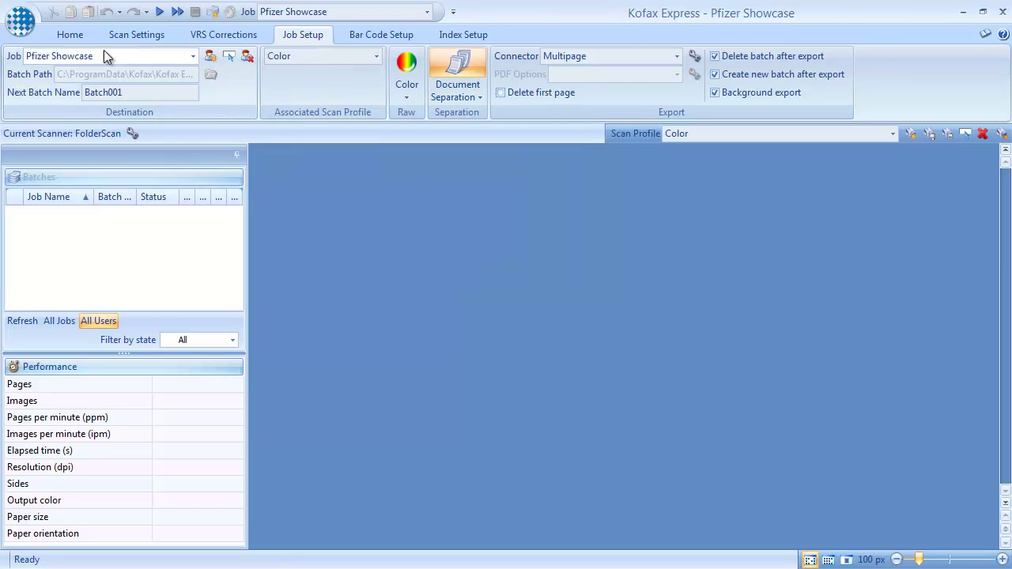
Scan all sheets into a batch for the Pfizer Showcase job and select Document 1.
{"action": "left_click", "coordinate": [68, 36]}
{"action": "left_click", "coordinate": [210, 85]}
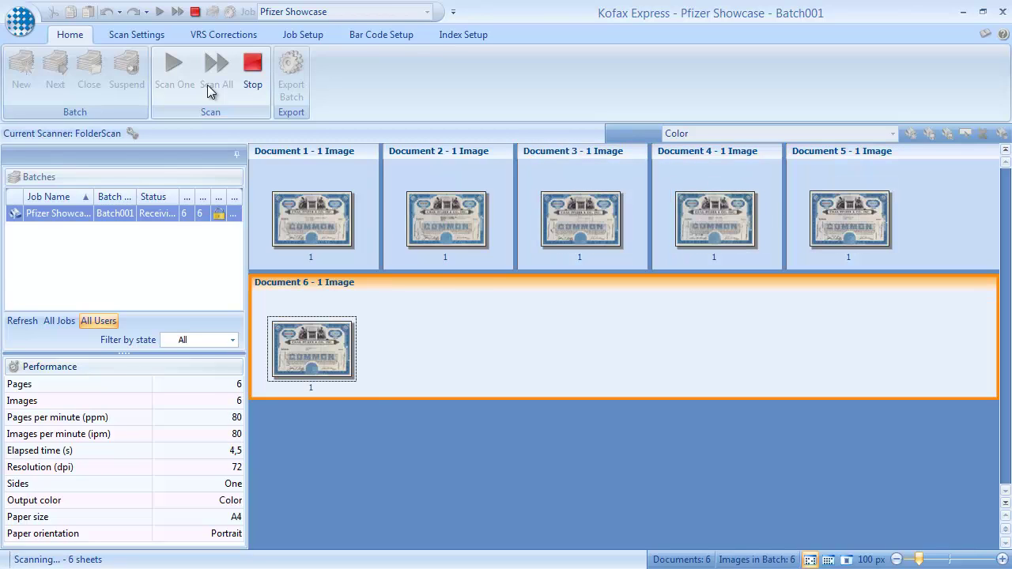
{"action": "left_click", "coordinate": [322, 152]}
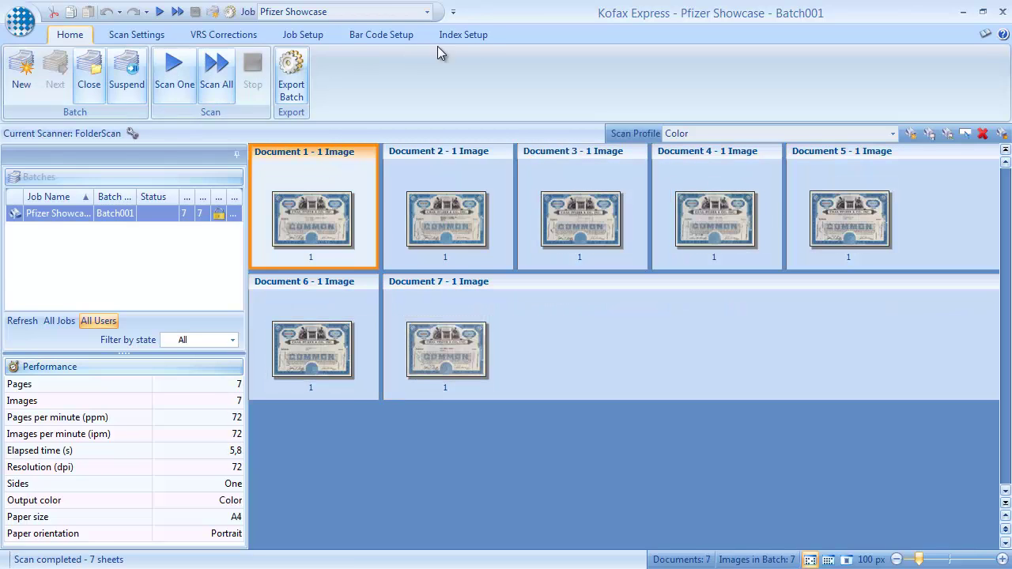
Add a single-line index field labelled Share Number to the job.
{"action": "left_click", "coordinate": [466, 35]}
{"action": "left_click", "coordinate": [30, 79]}
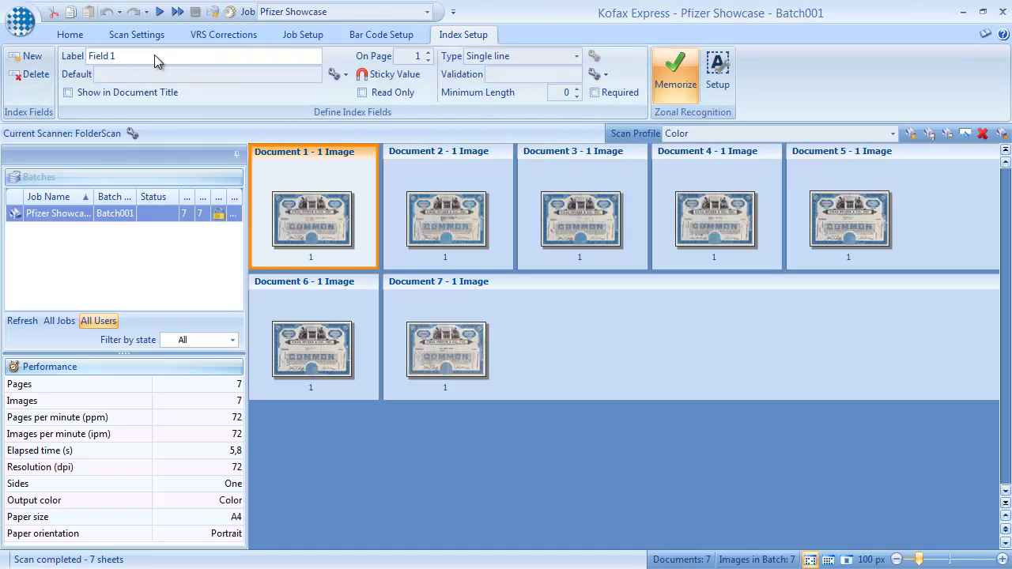
{"action": "type", "text": "Share Number"}
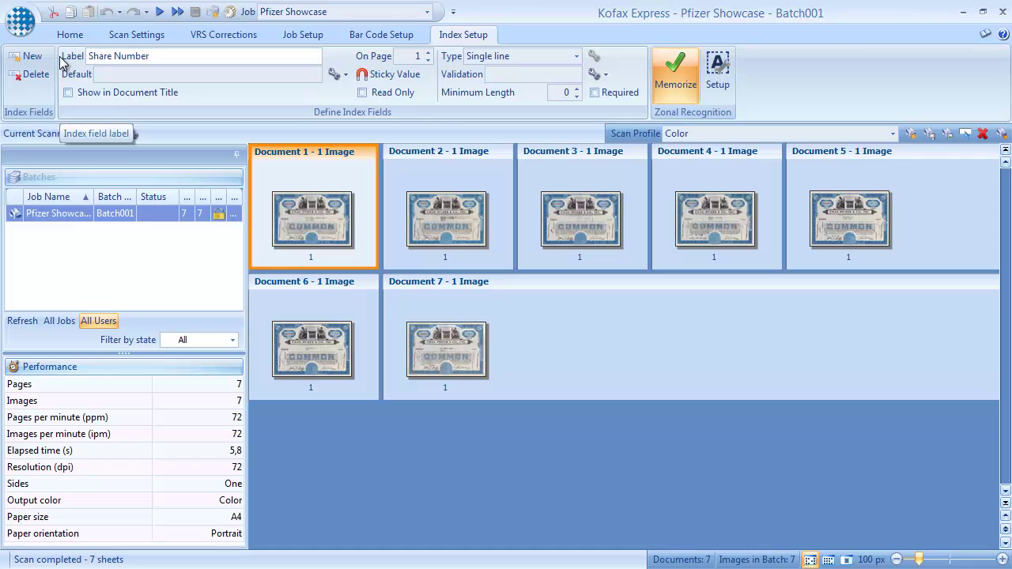
Set the job's export connector to MetaTool and open the connector's setup.
{"action": "left_click", "coordinate": [295, 36]}
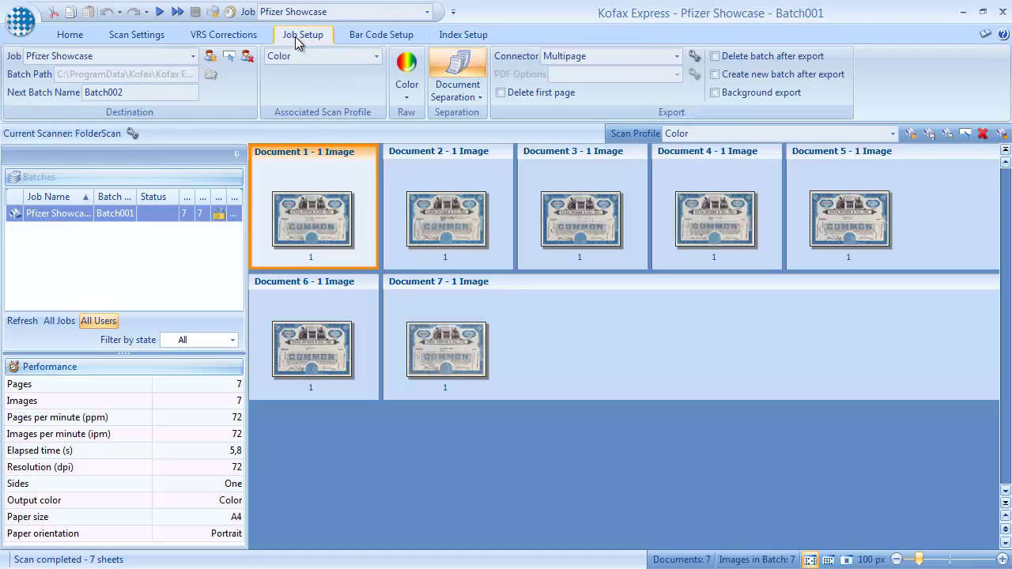
{"action": "left_click", "coordinate": [596, 57]}
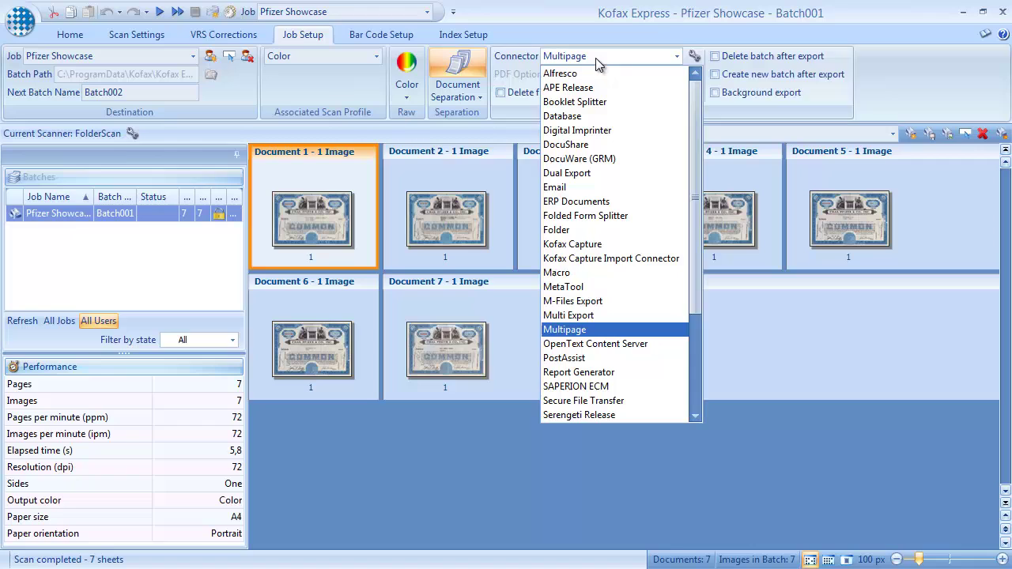
{"action": "left_click", "coordinate": [565, 286]}
{"action": "left_click", "coordinate": [694, 56]}
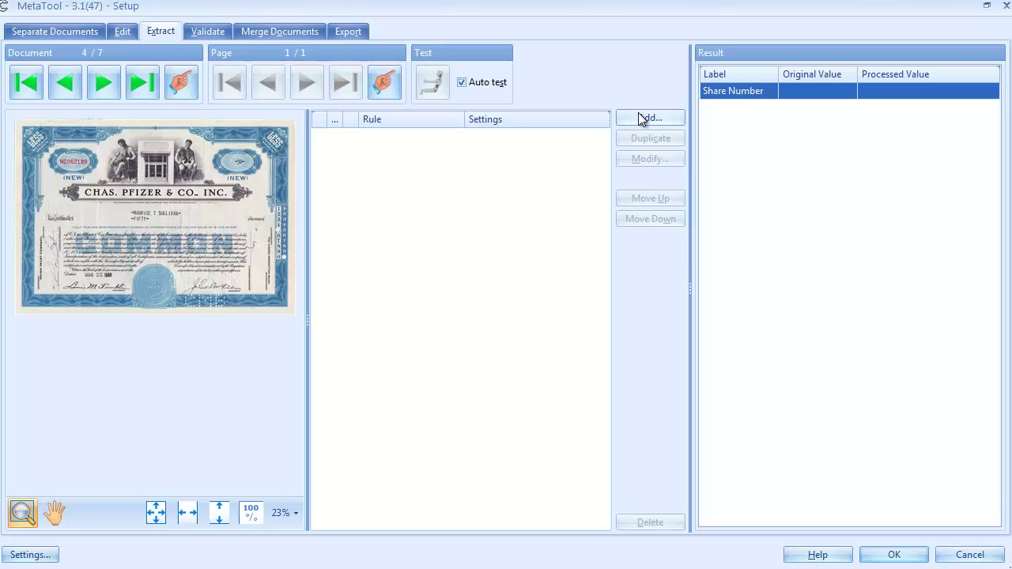
Add an Advanced OCR zonal extraction rule that fills the Share Number index field.
{"action": "left_click", "coordinate": [645, 119]}
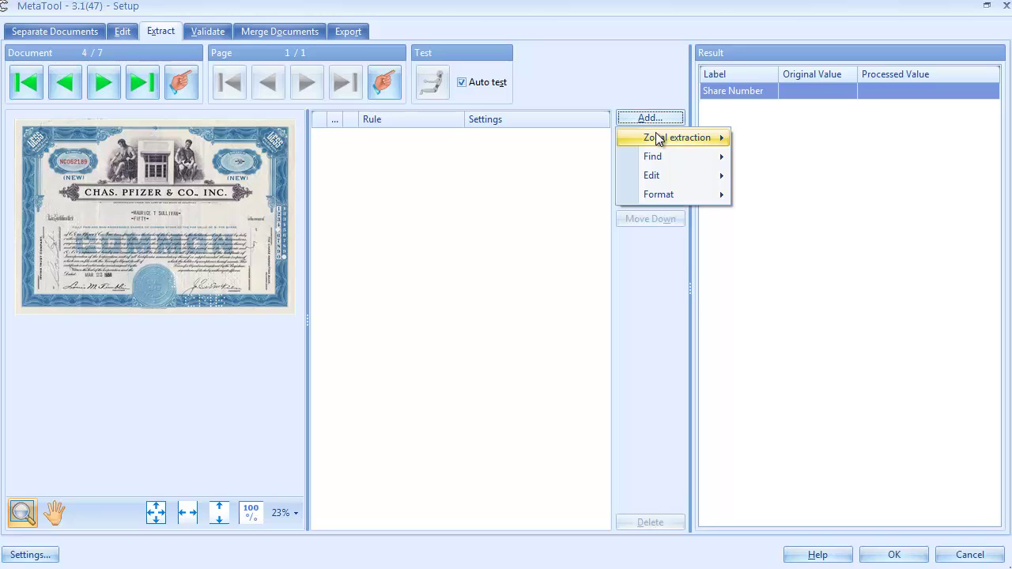
{"action": "mouse_move", "coordinate": [659, 137]}
{"action": "left_click", "coordinate": [771, 157]}
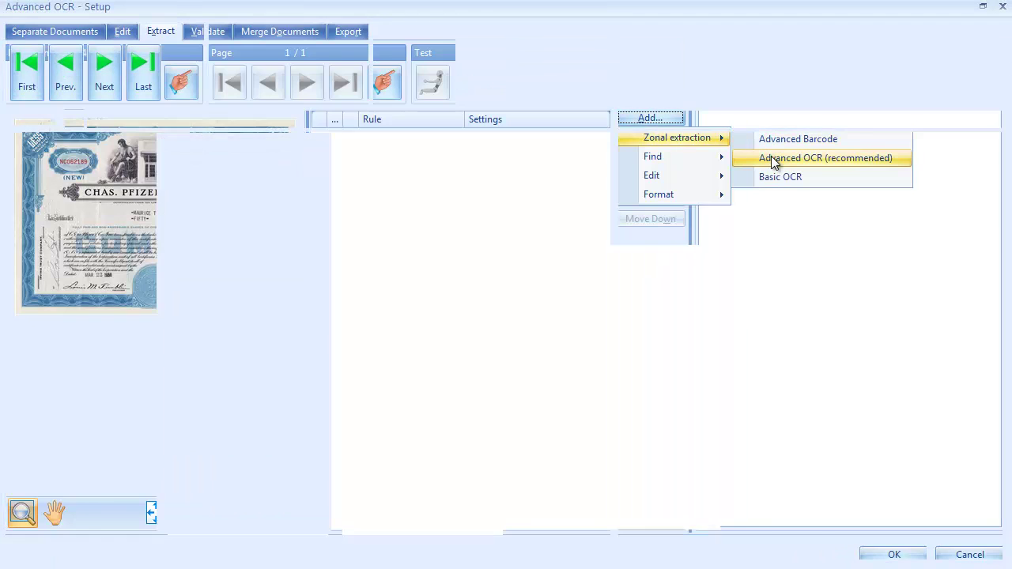
{"action": "left_click", "coordinate": [765, 162]}
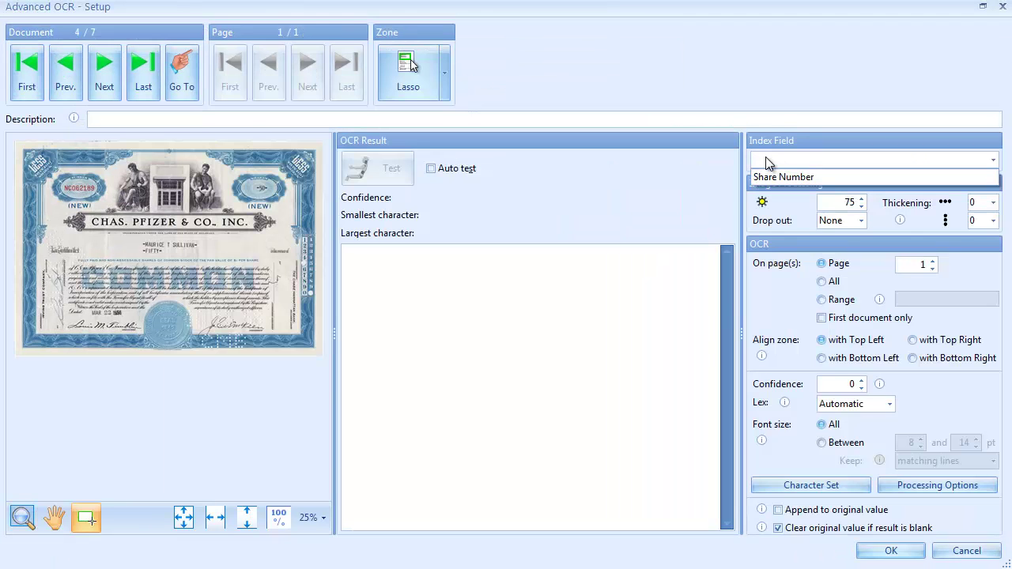
{"action": "left_click", "coordinate": [767, 177]}
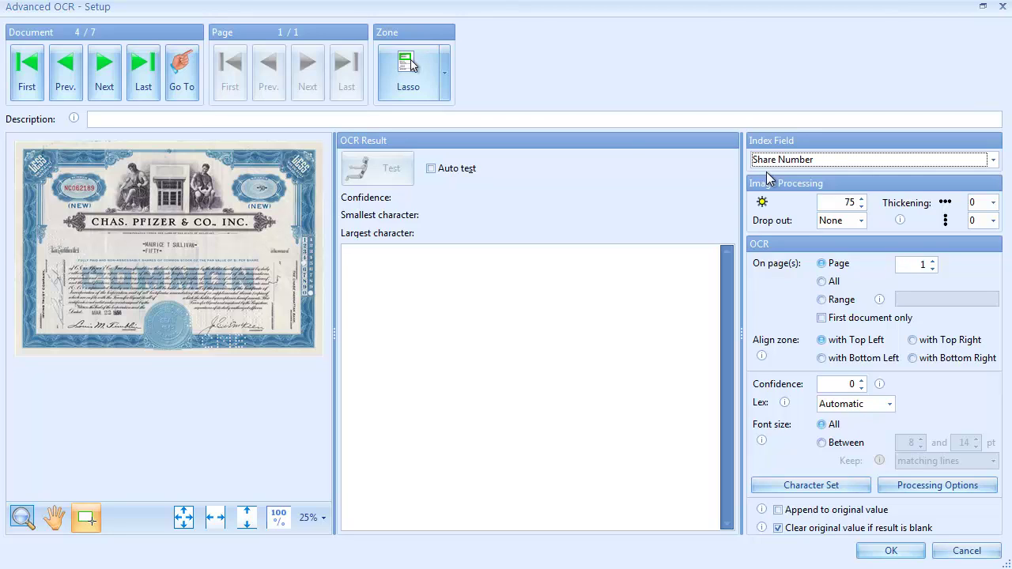
Draw an OCR zone around the oval number frame on the certificate at 75% zoom and test the recognition.
{"action": "left_click", "coordinate": [314, 517]}
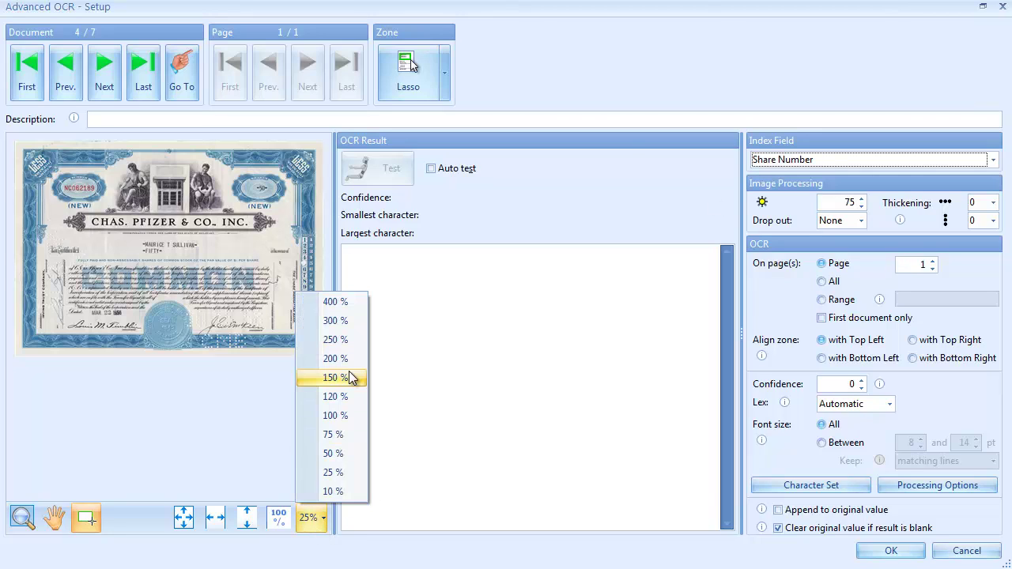
{"action": "left_click", "coordinate": [336, 434]}
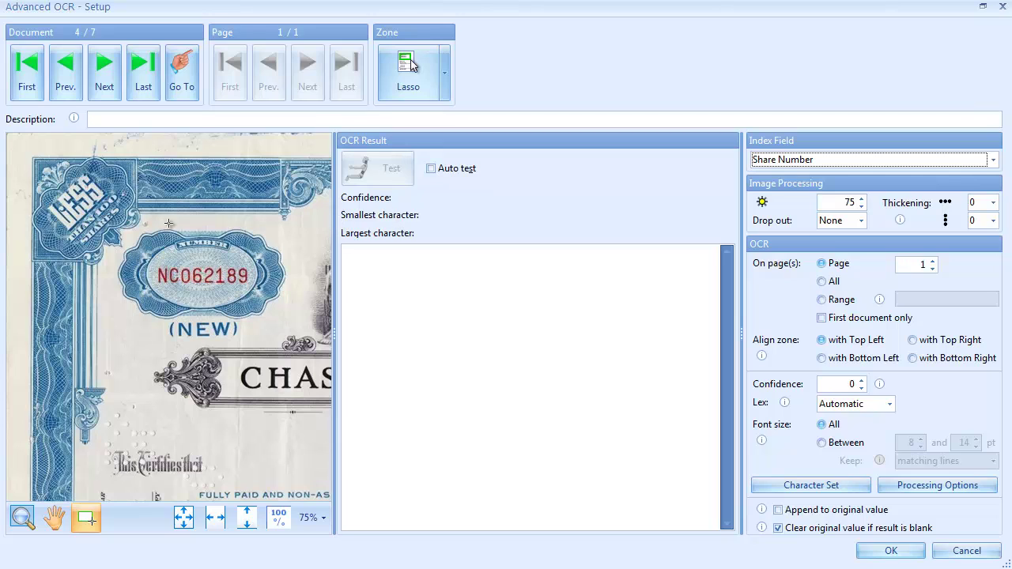
{"action": "left_click_drag", "start_coordinate": [111, 216], "coordinate": [301, 319]}
{"action": "left_click", "coordinate": [391, 175]}
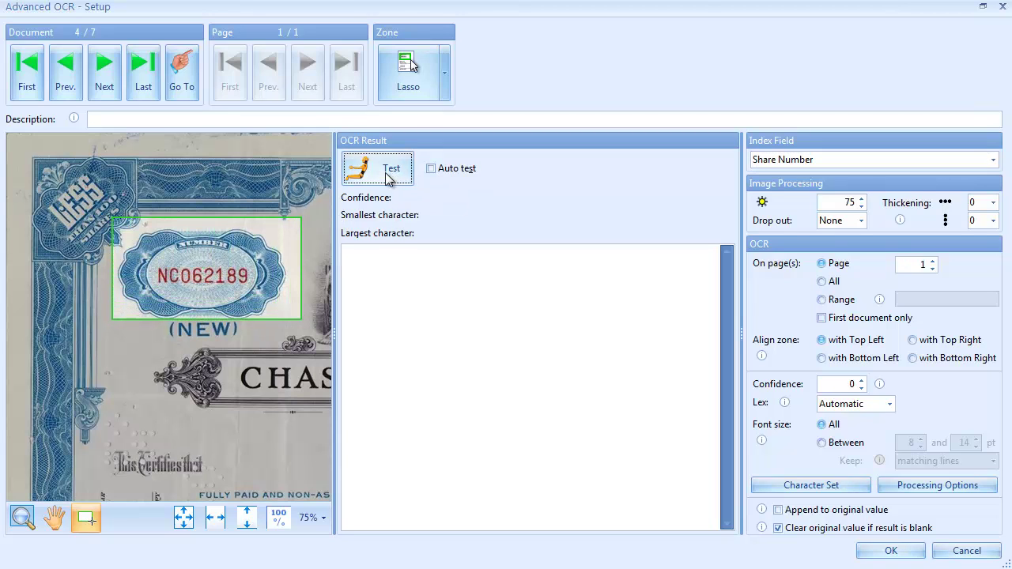
Set the OCR rule's drop-out color to Blue and brightness to 135, and test the recognition again.
{"action": "left_click", "coordinate": [856, 219]}
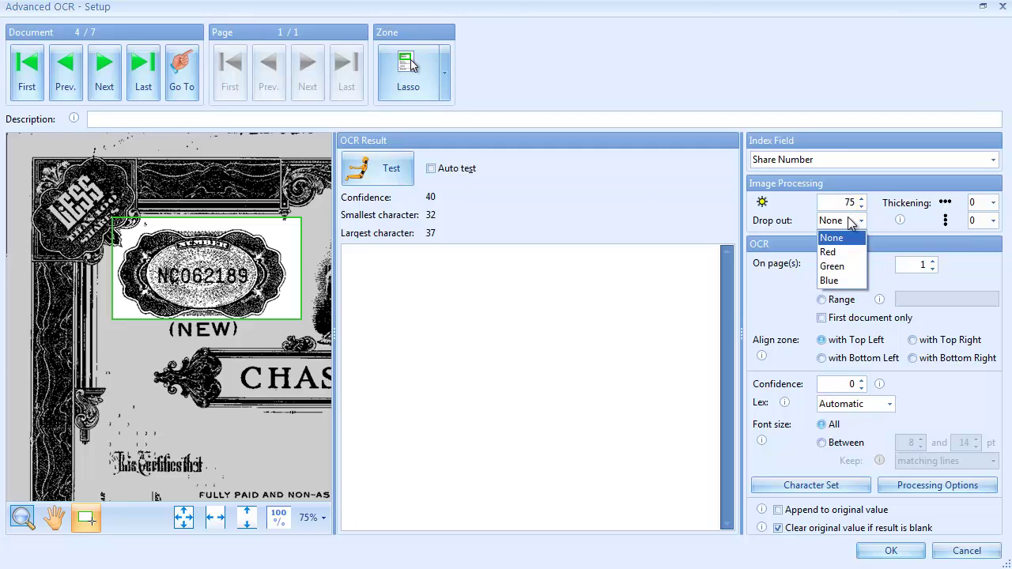
{"action": "left_click", "coordinate": [840, 280]}
{"action": "left_click", "coordinate": [837, 204]}
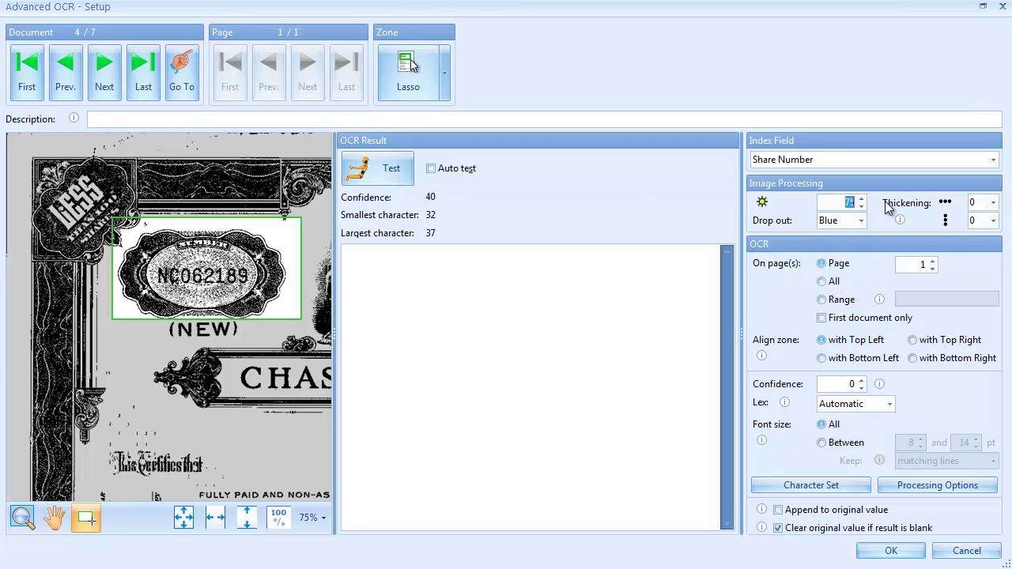
{"action": "type", "text": "135"}
{"action": "left_click", "coordinate": [365, 173]}
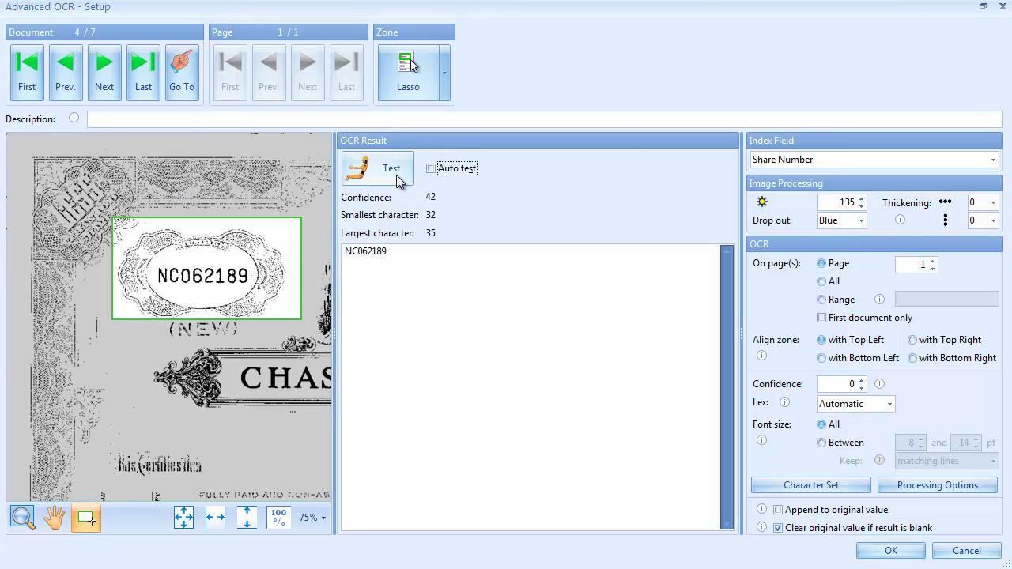
Restrict the OCR character set to digits plus the uppercase letters C and N.
{"action": "left_click", "coordinate": [811, 487]}
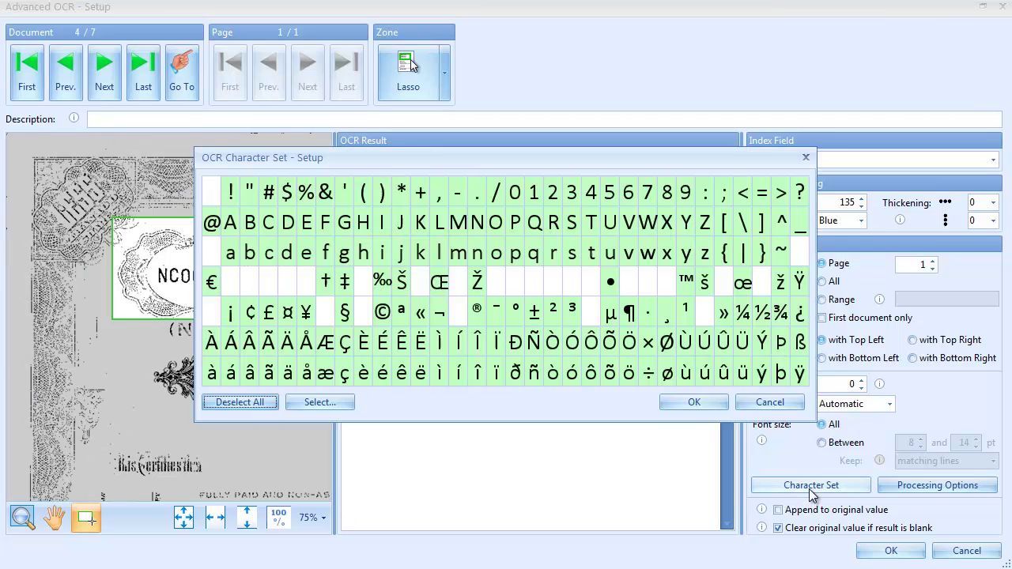
{"action": "left_click", "coordinate": [247, 403]}
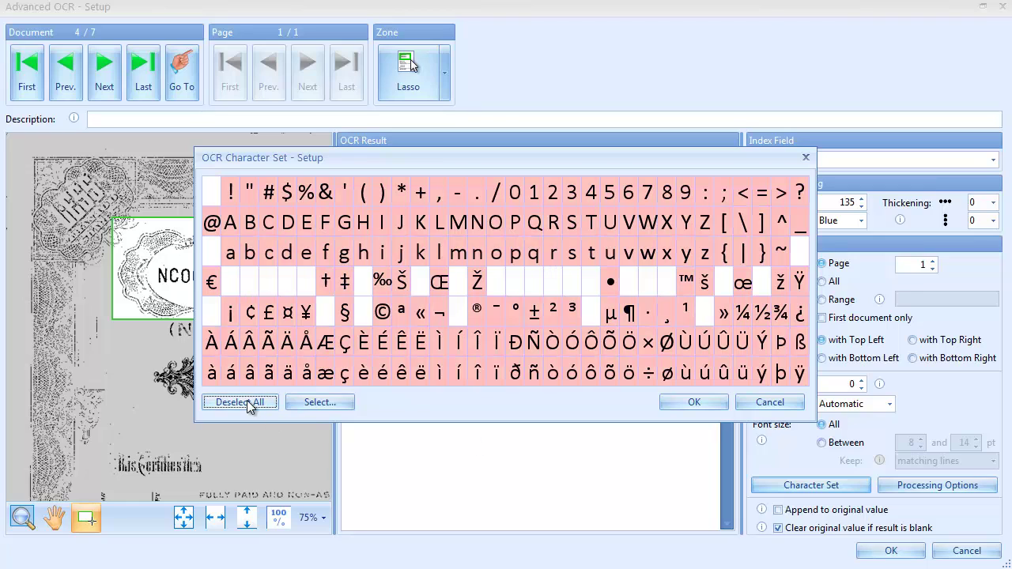
{"action": "left_click", "coordinate": [313, 404]}
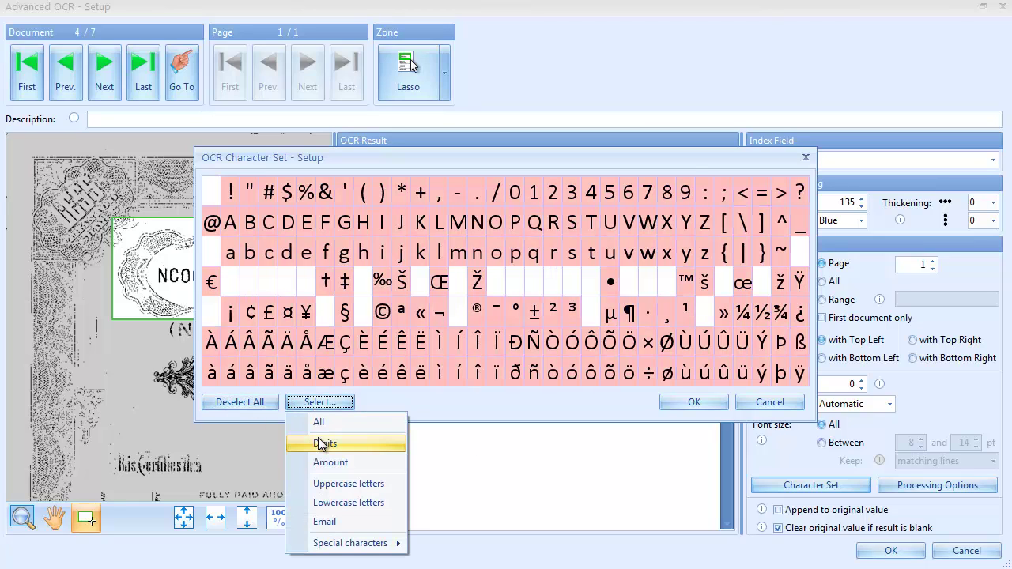
{"action": "left_click", "coordinate": [323, 444]}
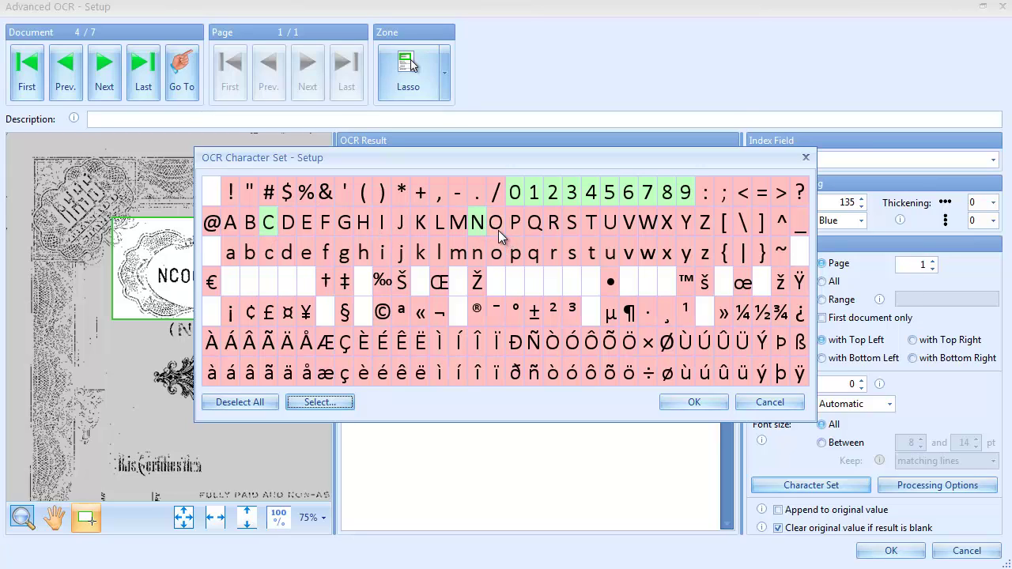
{"action": "left_click", "coordinate": [694, 402]}
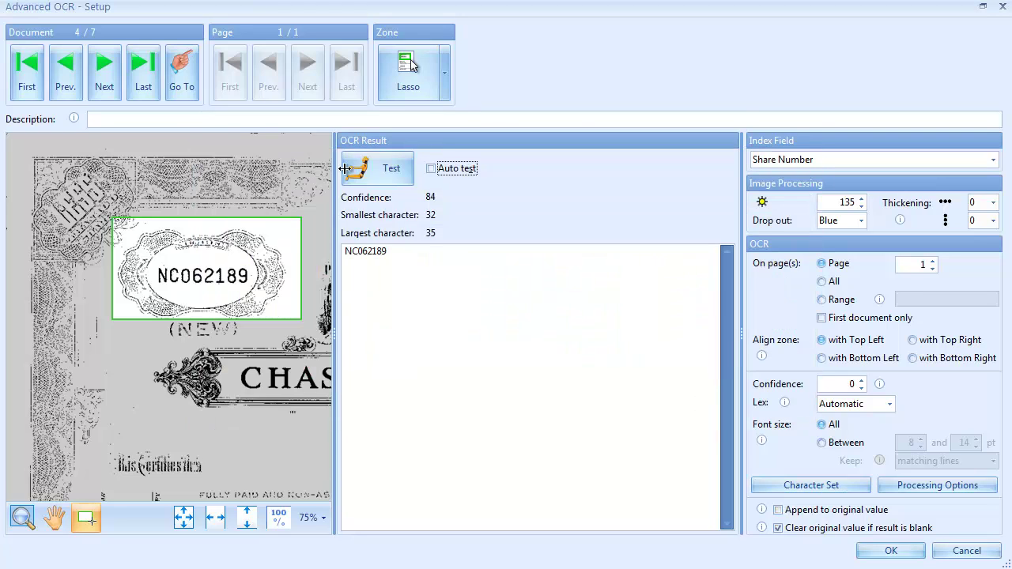
Enable automatic testing, check the OCR rule on documents 5 through 7, and accept the rule.
{"action": "left_click", "coordinate": [431, 168]}
{"action": "left_click", "coordinate": [104, 87]}
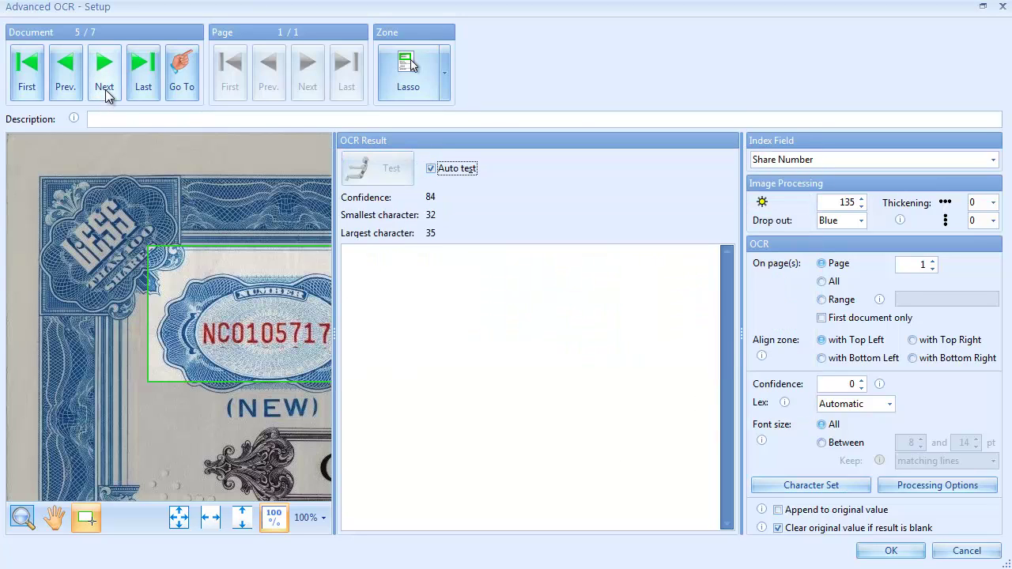
{"action": "left_click", "coordinate": [105, 87]}
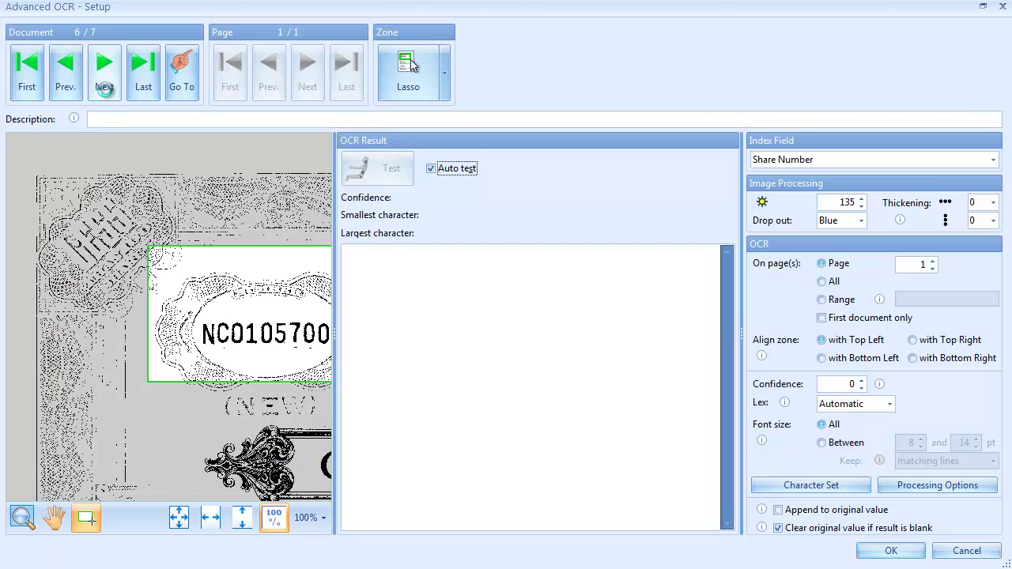
{"action": "left_click", "coordinate": [105, 87]}
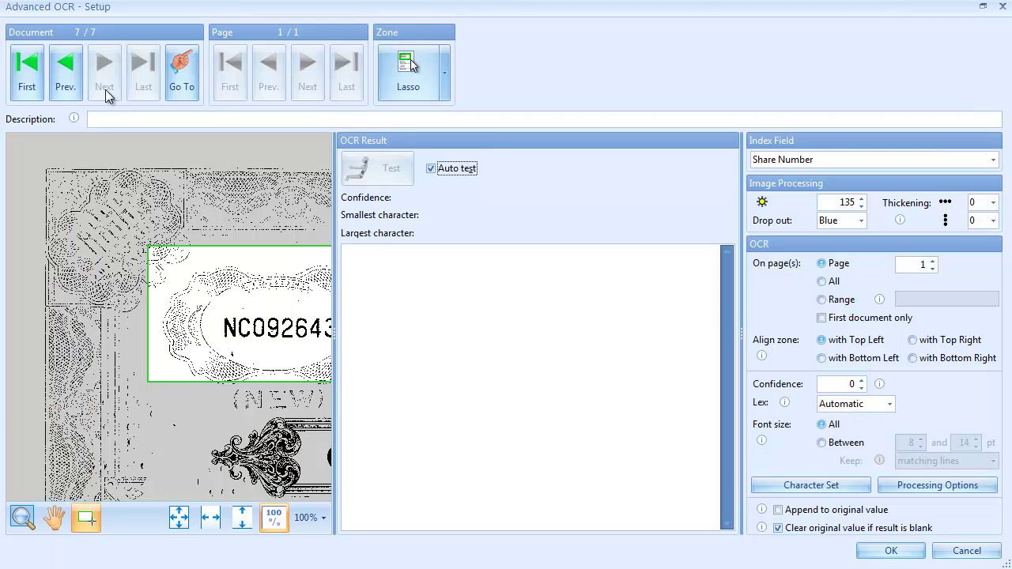
{"action": "left_click", "coordinate": [890, 551]}
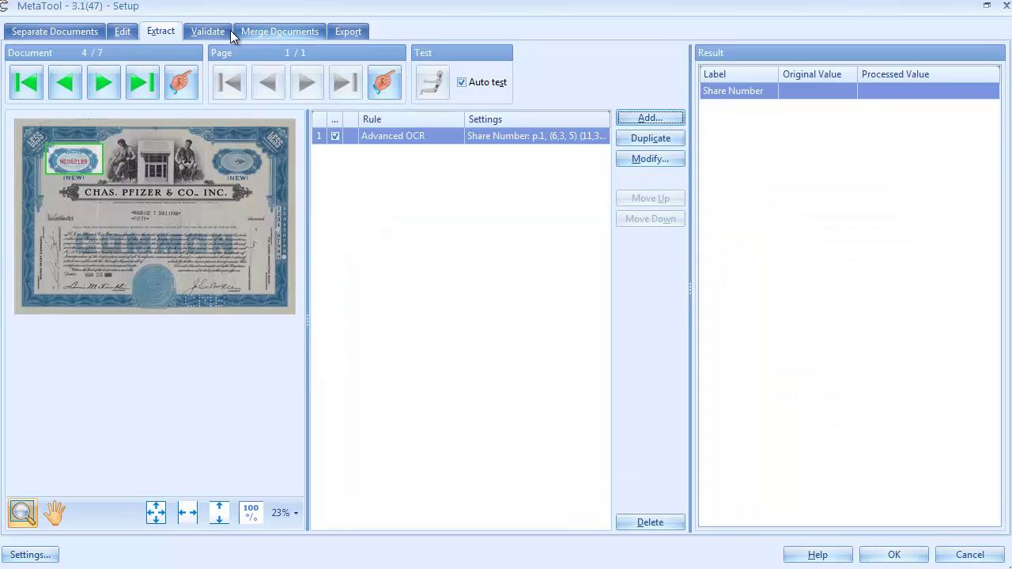
Add a Text validation rule for the Share Number index field.
{"action": "left_click", "coordinate": [227, 31]}
{"action": "left_click", "coordinate": [966, 71]}
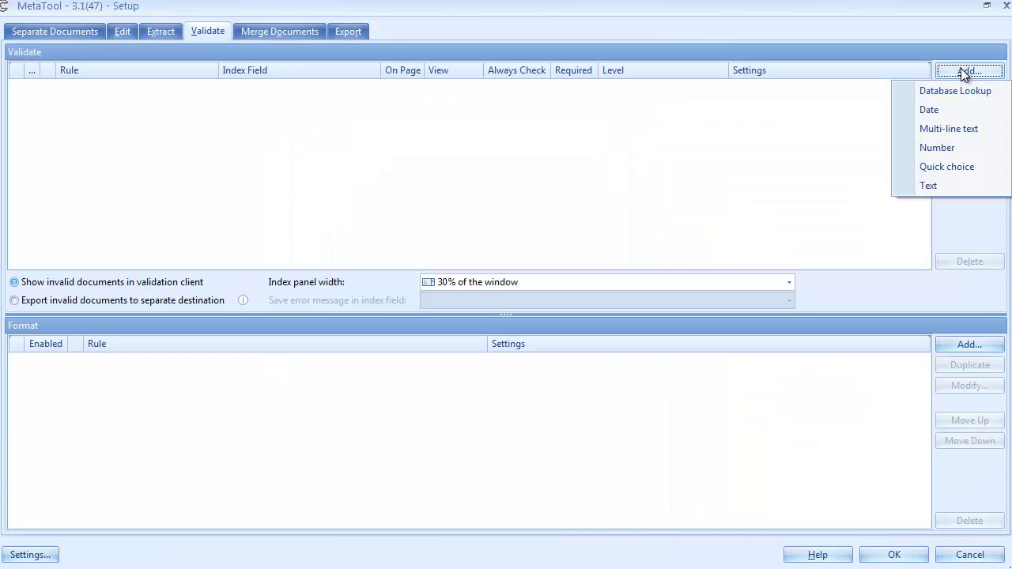
{"action": "left_click", "coordinate": [959, 183]}
{"action": "left_click", "coordinate": [768, 140]}
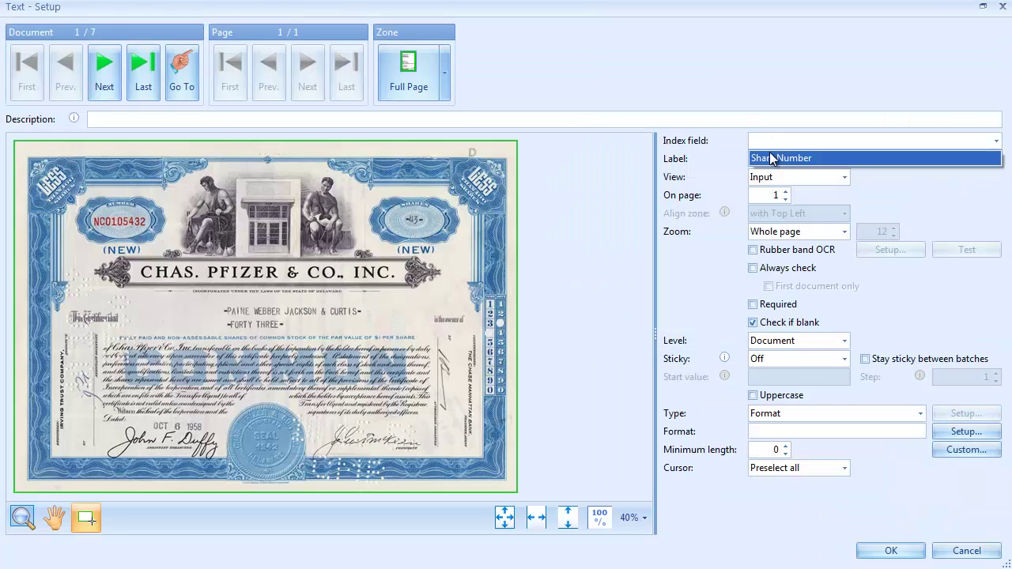
{"action": "left_click", "coordinate": [771, 158]}
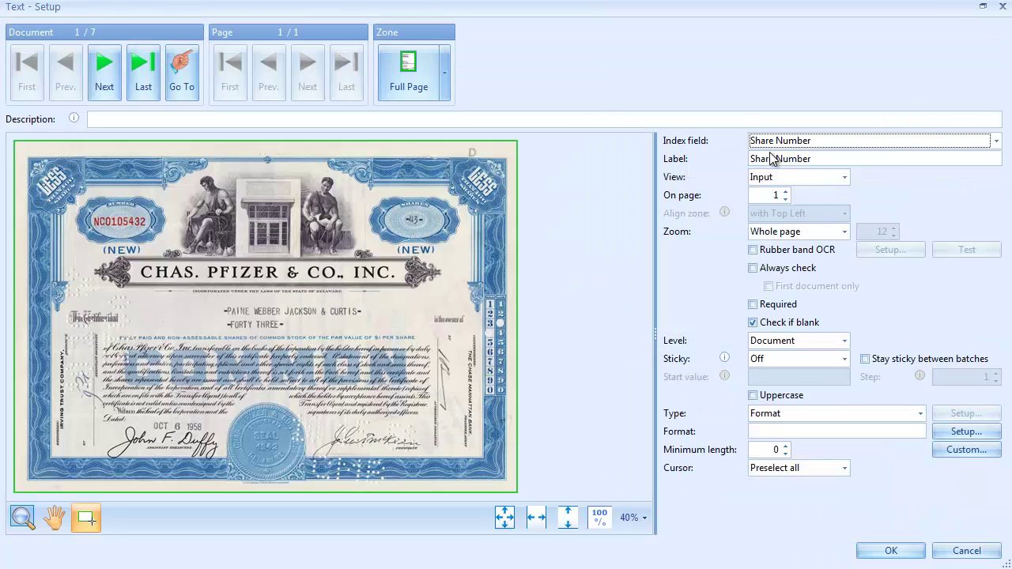
Set the validation rule's zoom to Font size 24 and lasso a zone around the certificate's oval number frame.
{"action": "left_click", "coordinate": [785, 234]}
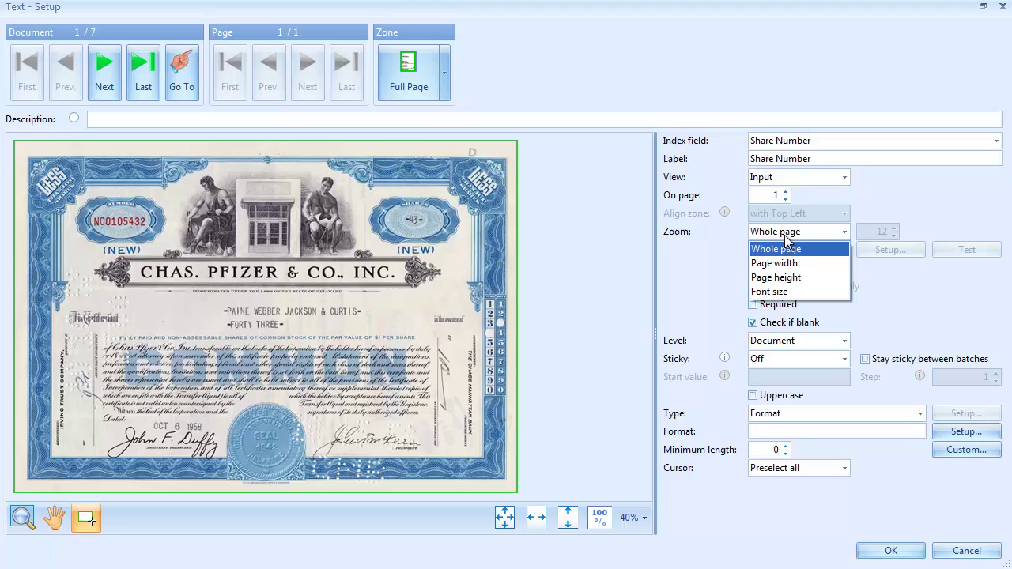
{"action": "left_click", "coordinate": [788, 291]}
{"action": "double_click", "coordinate": [900, 233]}
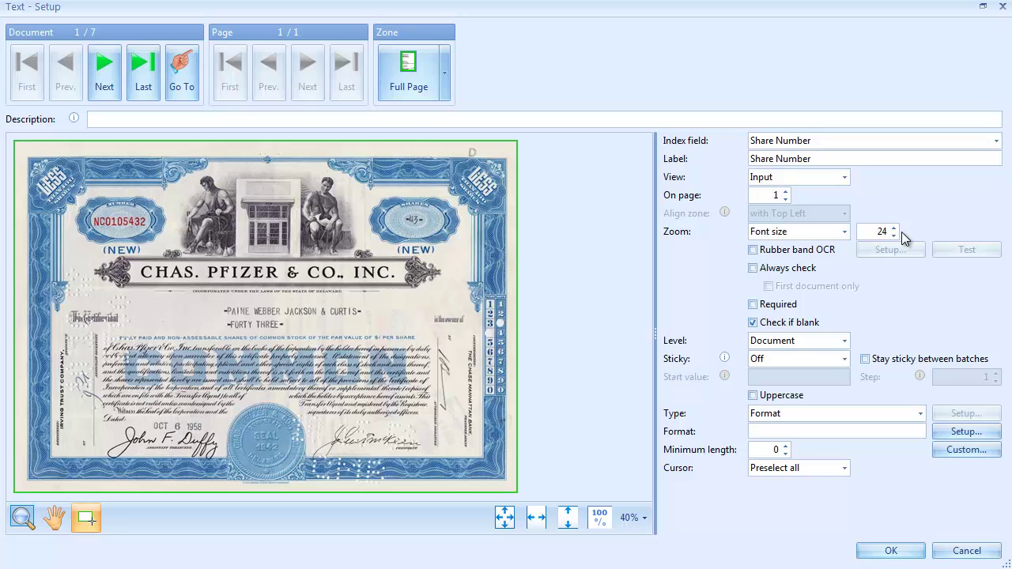
{"action": "left_click", "coordinate": [415, 83]}
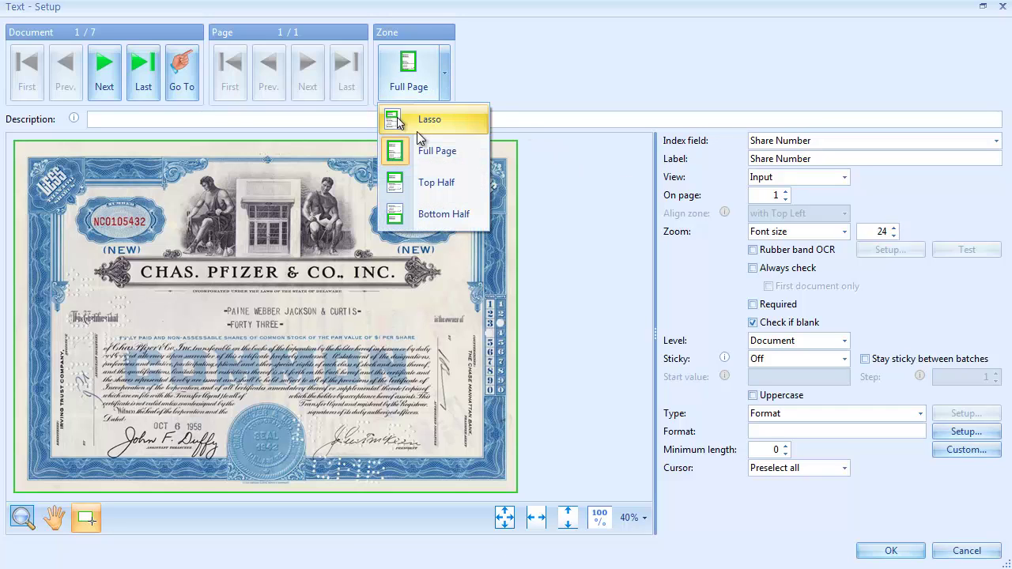
{"action": "left_click", "coordinate": [403, 118]}
{"action": "left_click_drag", "start_coordinate": [63, 177], "coordinate": [180, 262]}
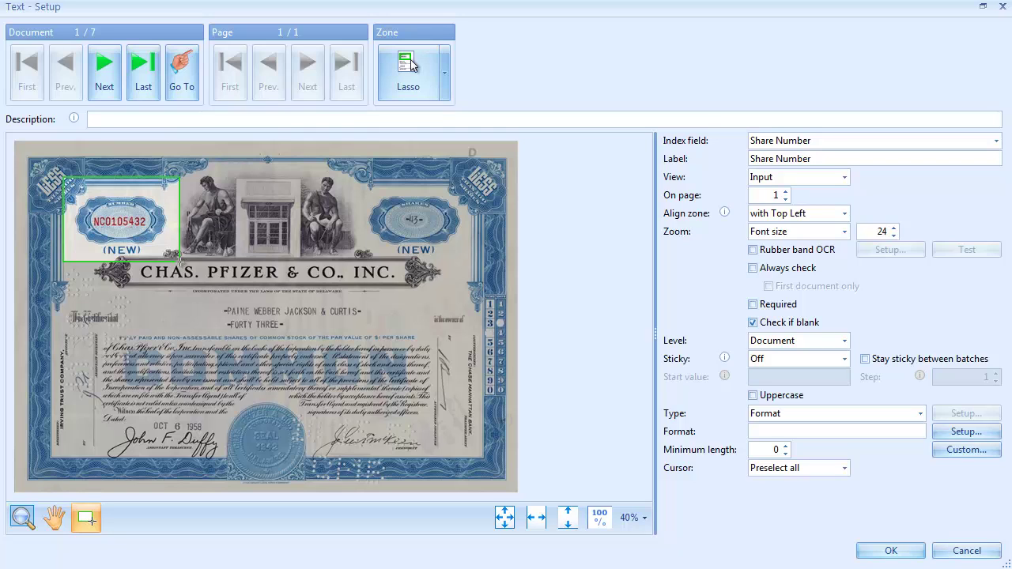
Enable rubber band OCR for the validation rule and limit its character set to digits.
{"action": "left_click", "coordinate": [752, 250]}
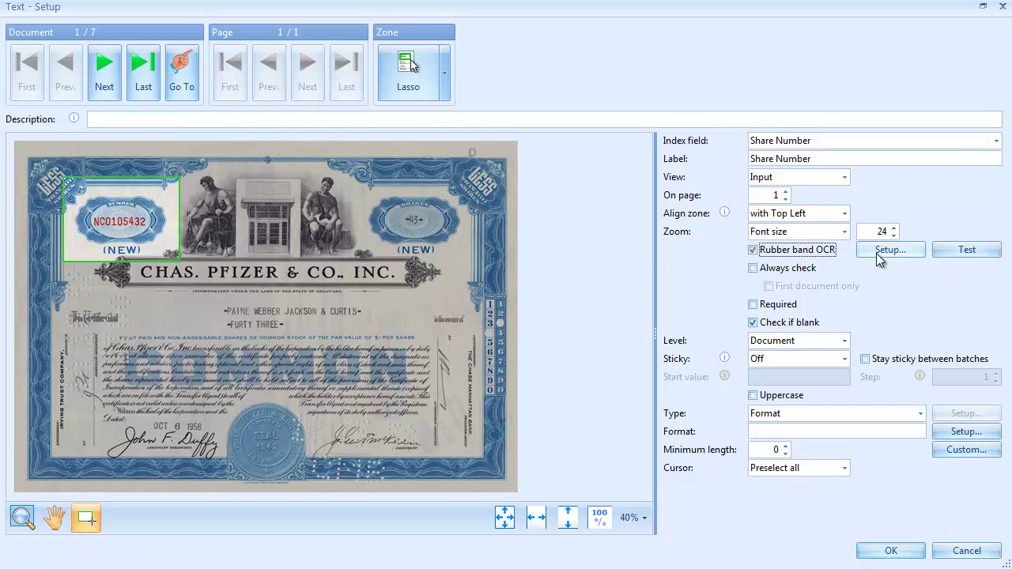
{"action": "left_click", "coordinate": [879, 252]}
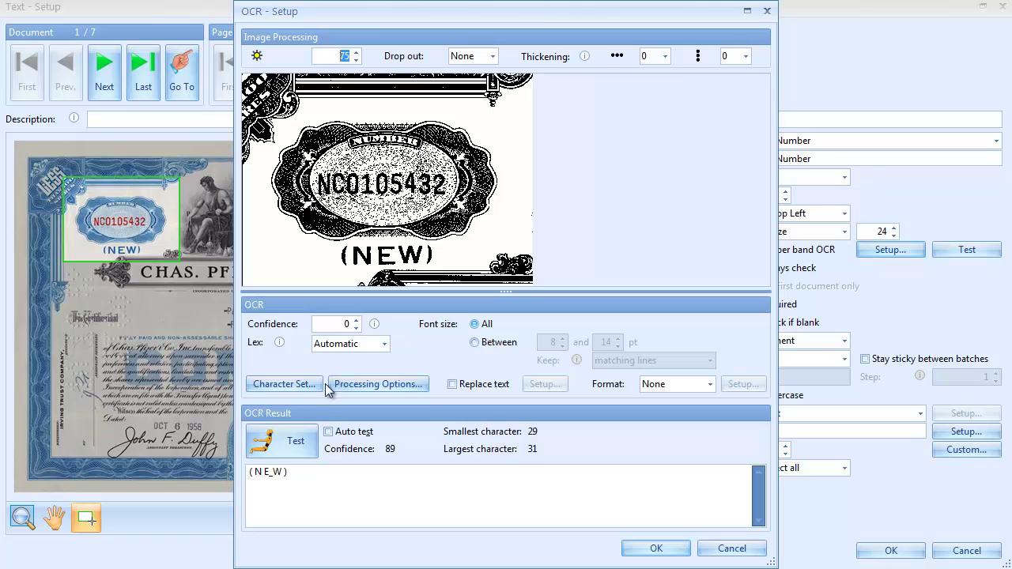
{"action": "left_click", "coordinate": [288, 384]}
{"action": "left_click", "coordinate": [241, 403]}
{"action": "left_click", "coordinate": [316, 403]}
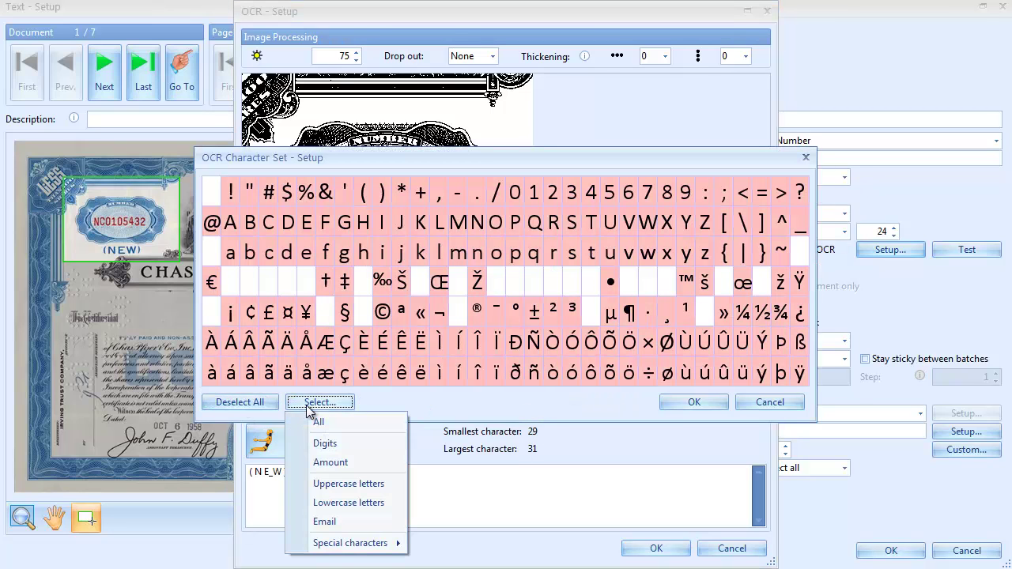
{"action": "left_click", "coordinate": [324, 442]}
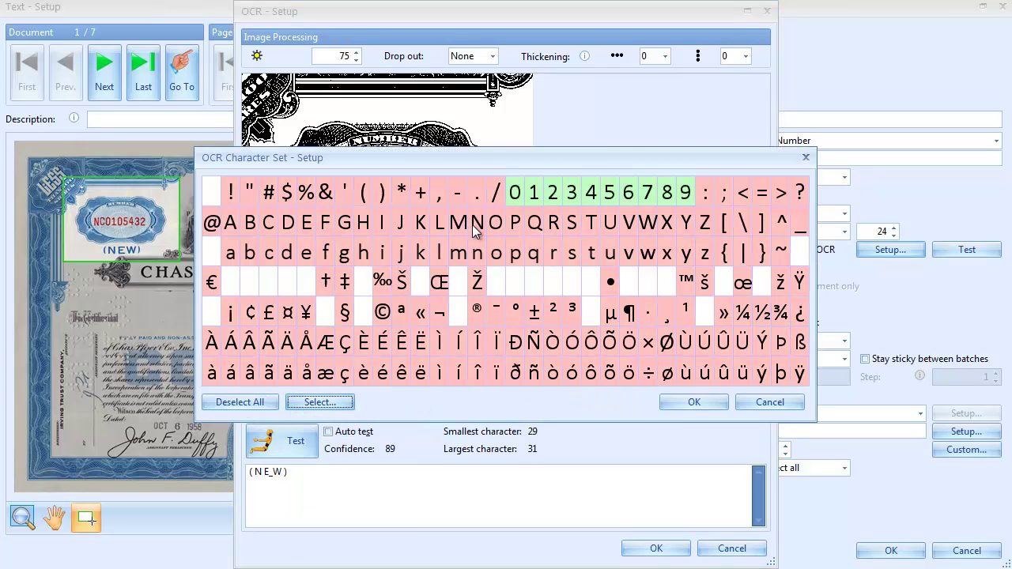
{"action": "left_click", "coordinate": [689, 402]}
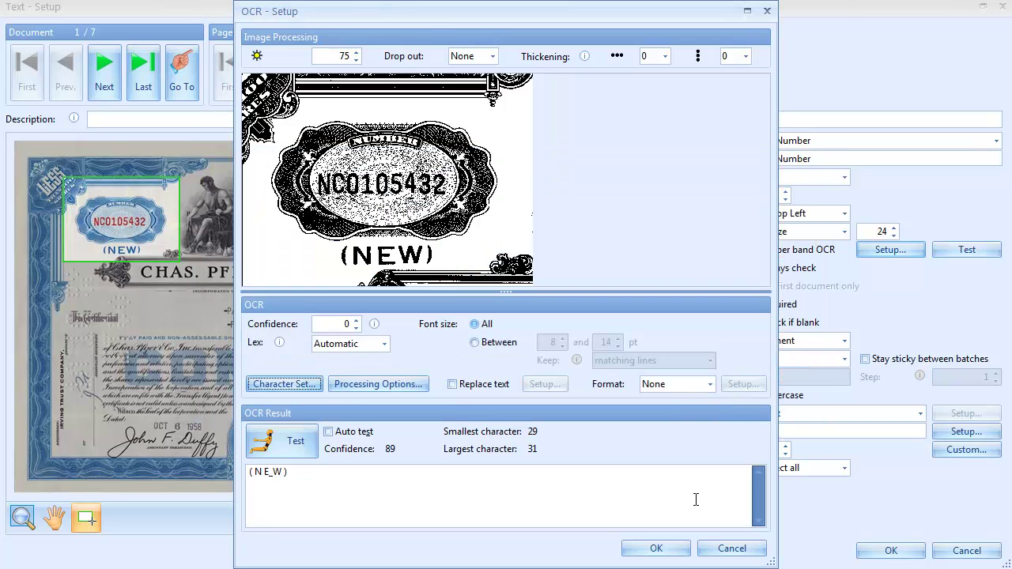
Set the rubber band OCR's drop-out color to Blue, adjust its brightness, and accept the OCR setup.
{"action": "left_click", "coordinate": [475, 59]}
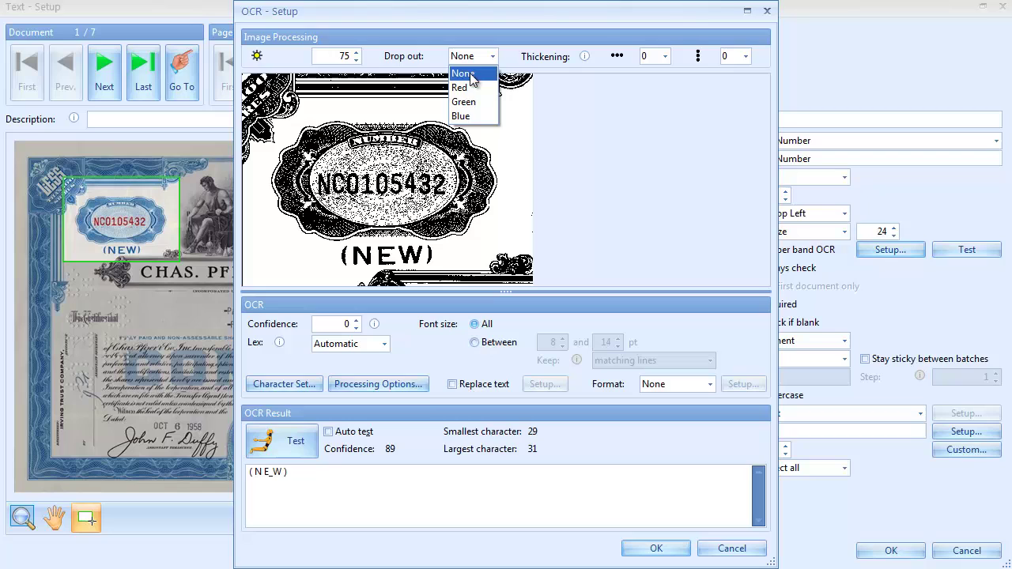
{"action": "left_click", "coordinate": [461, 116]}
{"action": "double_click", "coordinate": [347, 55]}
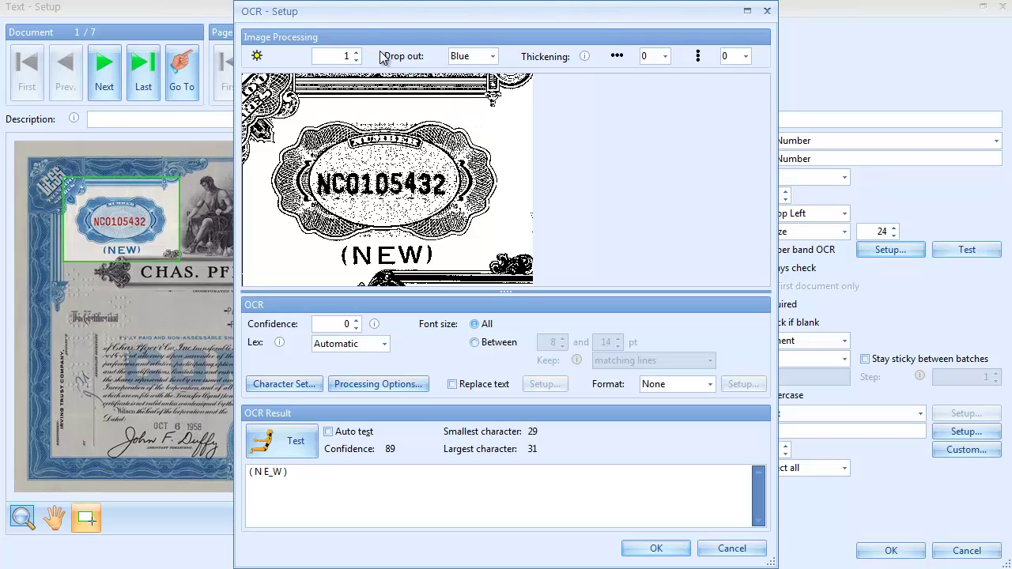
{"action": "left_click", "coordinate": [637, 547]}
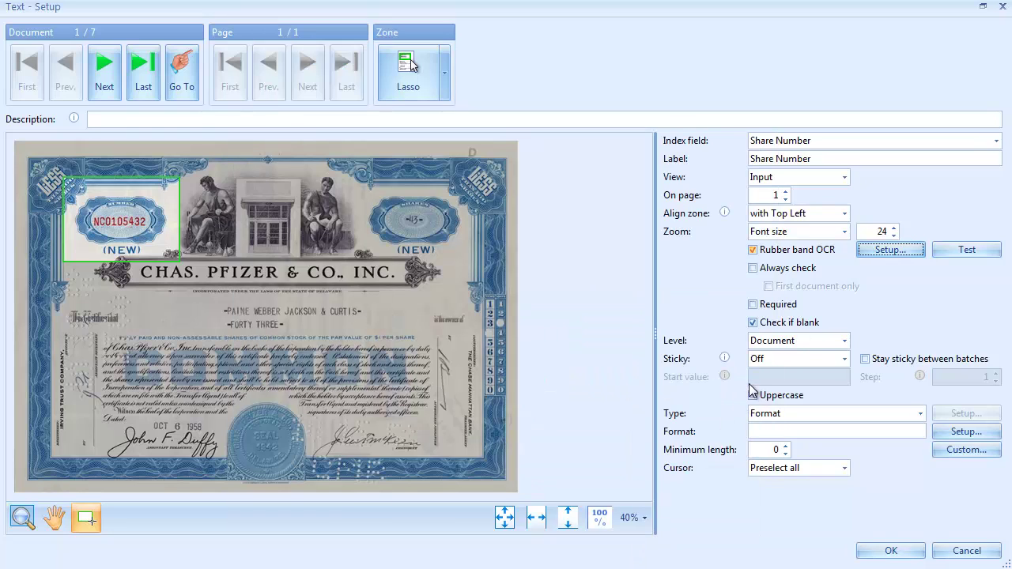
Define the validation format as two letters followed by seven digits, {A[2]}{9[7]}.
{"action": "left_click", "coordinate": [944, 447]}
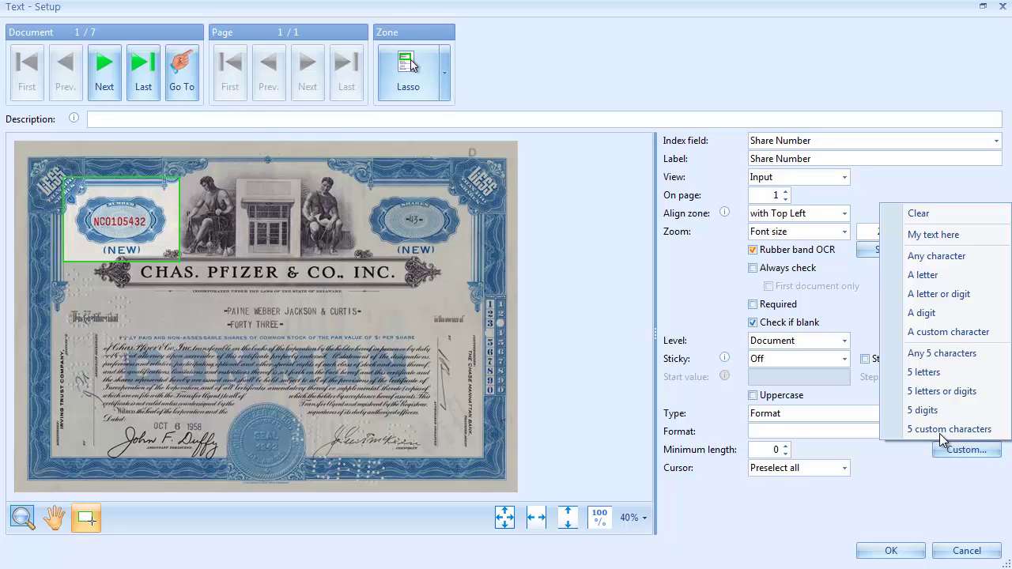
{"action": "left_click", "coordinate": [944, 373]}
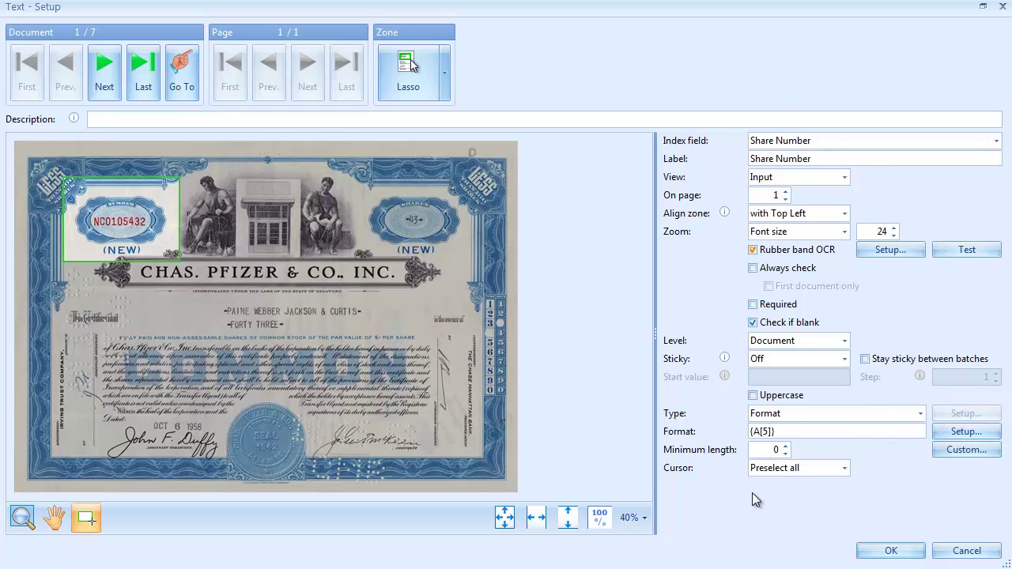
{"action": "key", "text": "BackSpace"}
{"action": "type", "text": "2"}
{"action": "left_click", "coordinate": [970, 448]}
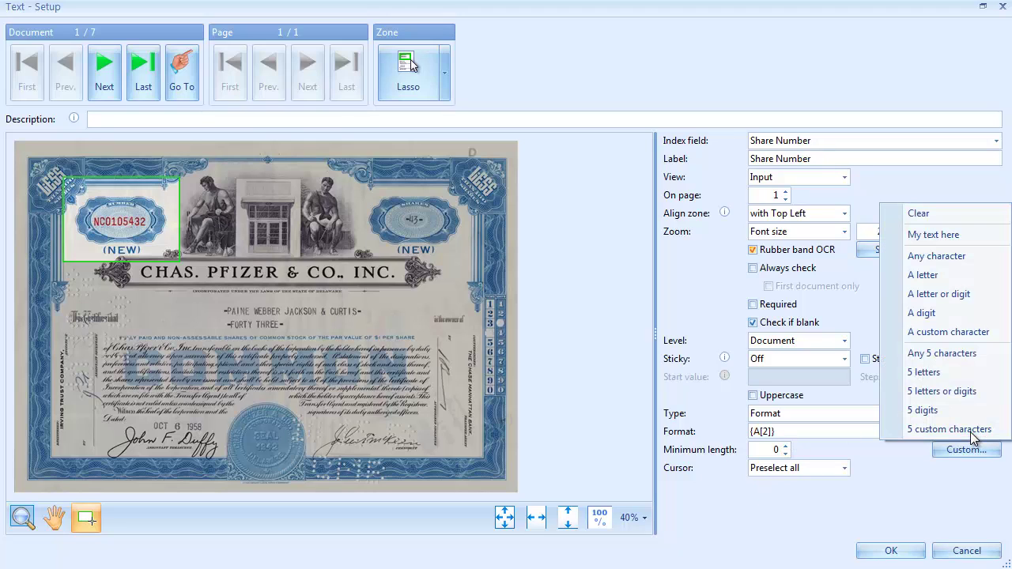
{"action": "left_click", "coordinate": [940, 411]}
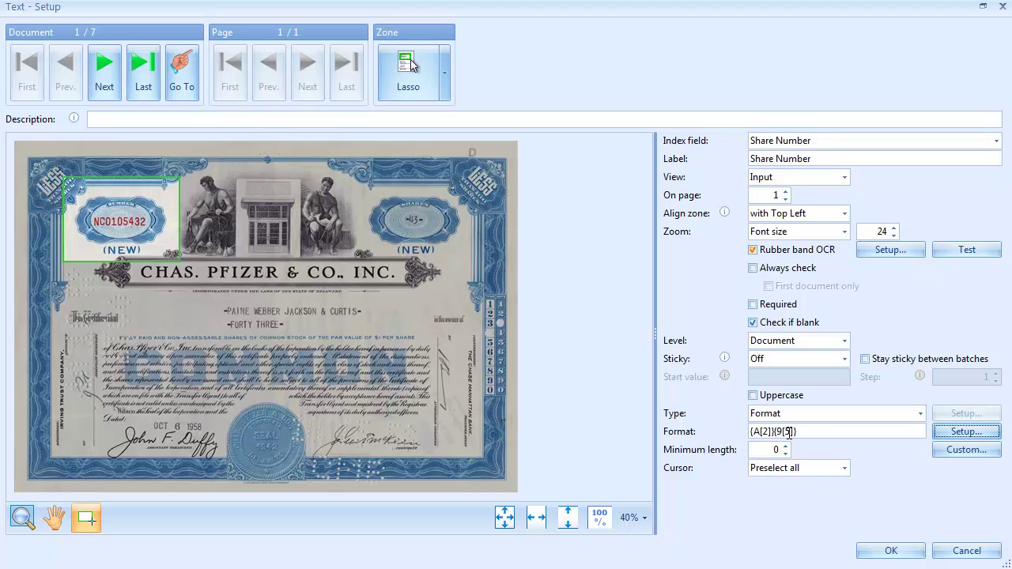
{"action": "left_click", "coordinate": [788, 431]}
{"action": "key", "text": "BackSpace"}
{"action": "type", "text": "7"}
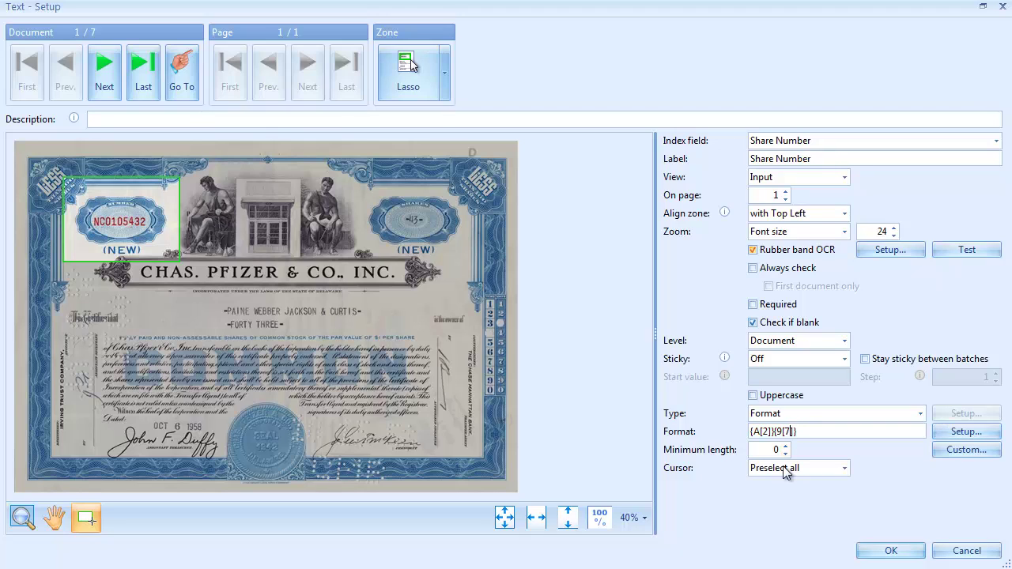
Set the Share Number's minimum length to 8, make the field required, and accept the validation rule.
{"action": "key", "text": "Tab"}
{"action": "type", "text": "8"}
{"action": "left_click", "coordinate": [767, 304]}
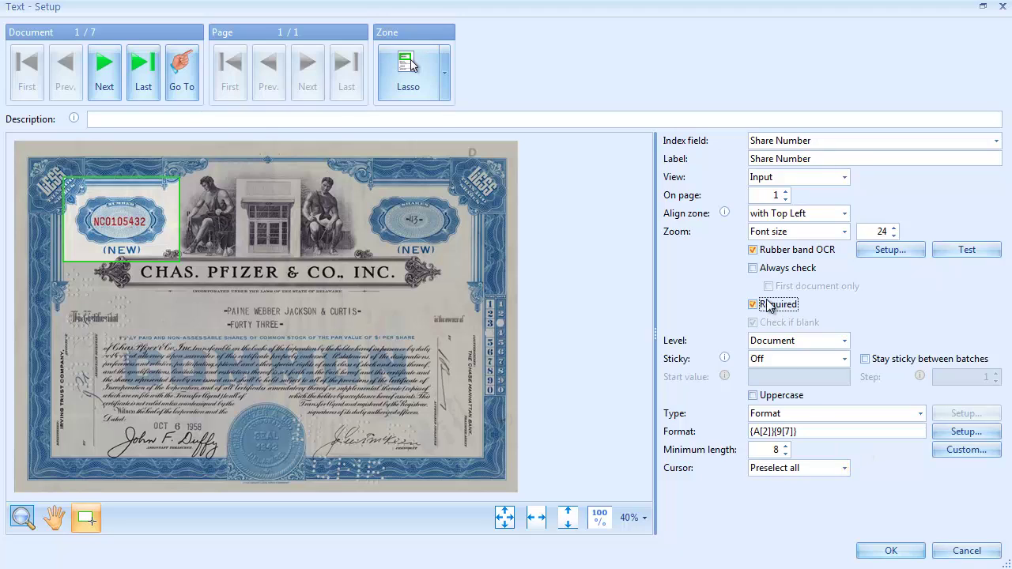
{"action": "left_click", "coordinate": [874, 560]}
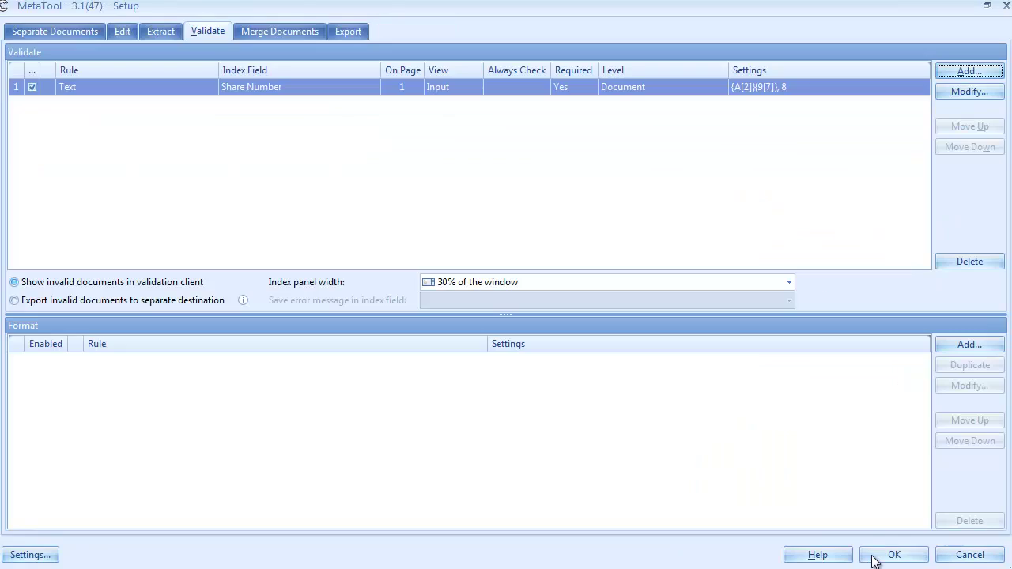
Set the export of valid and invalid documents to the Folder connector.
{"action": "left_click", "coordinate": [362, 32]}
{"action": "left_click", "coordinate": [334, 51]}
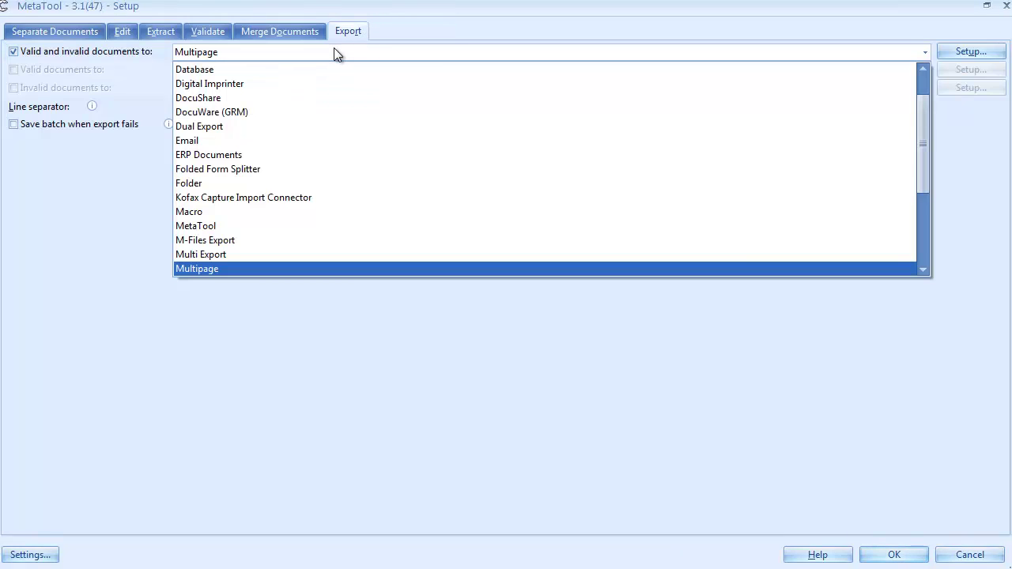
{"action": "left_click", "coordinate": [275, 182]}
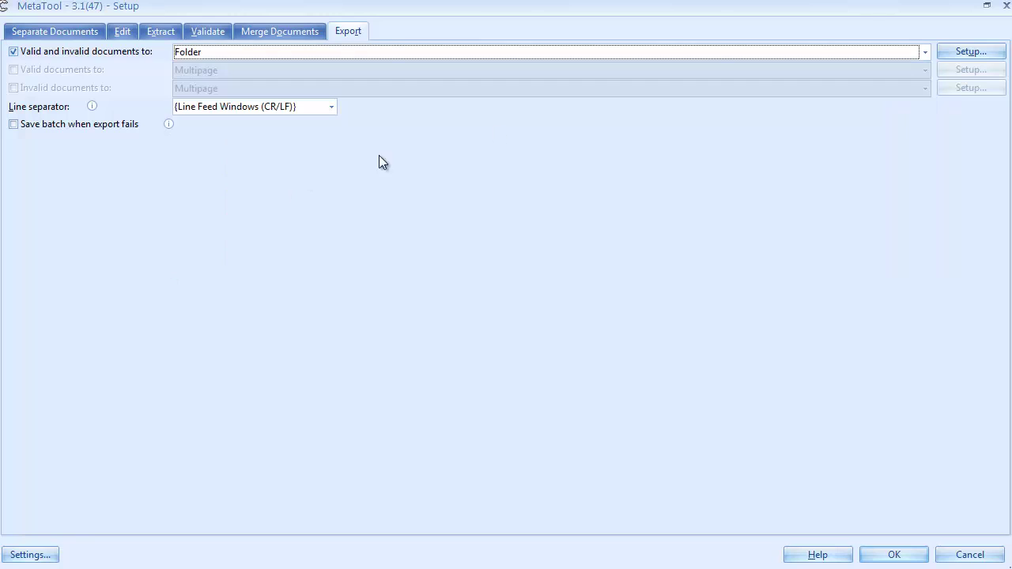
Set the folder connector's export folder to Pfizer Shares inside CaptureBites after Export.
{"action": "left_click", "coordinate": [973, 51]}
{"action": "left_click", "coordinate": [755, 101]}
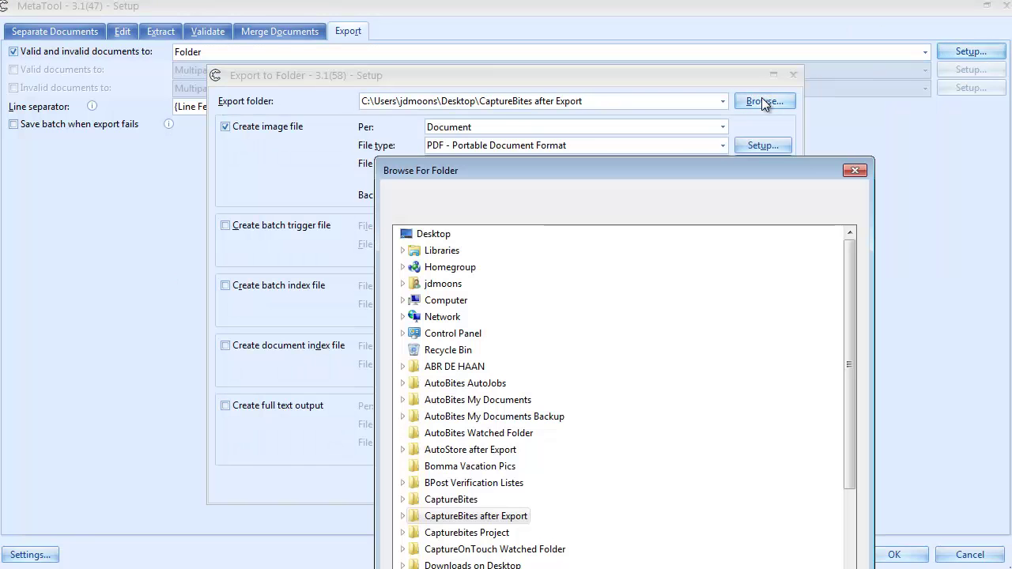
{"action": "left_click", "coordinate": [404, 516]}
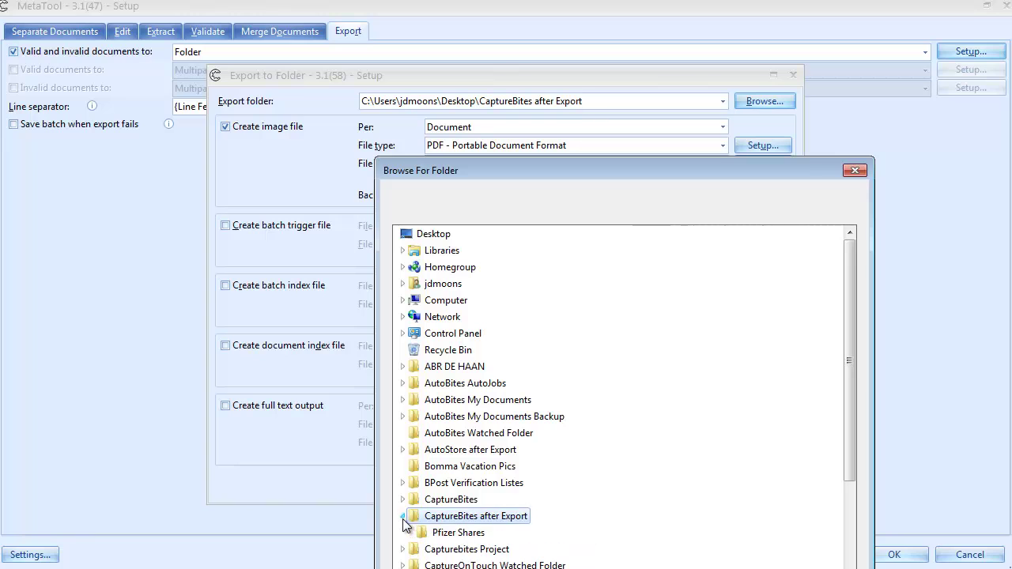
{"action": "scroll", "coordinate": [475, 491], "scroll_direction": "down", "scroll_amount": 2}
{"action": "left_click", "coordinate": [457, 433]}
{"action": "scroll", "coordinate": [816, 260], "scroll_direction": "down", "scroll_amount": 2}
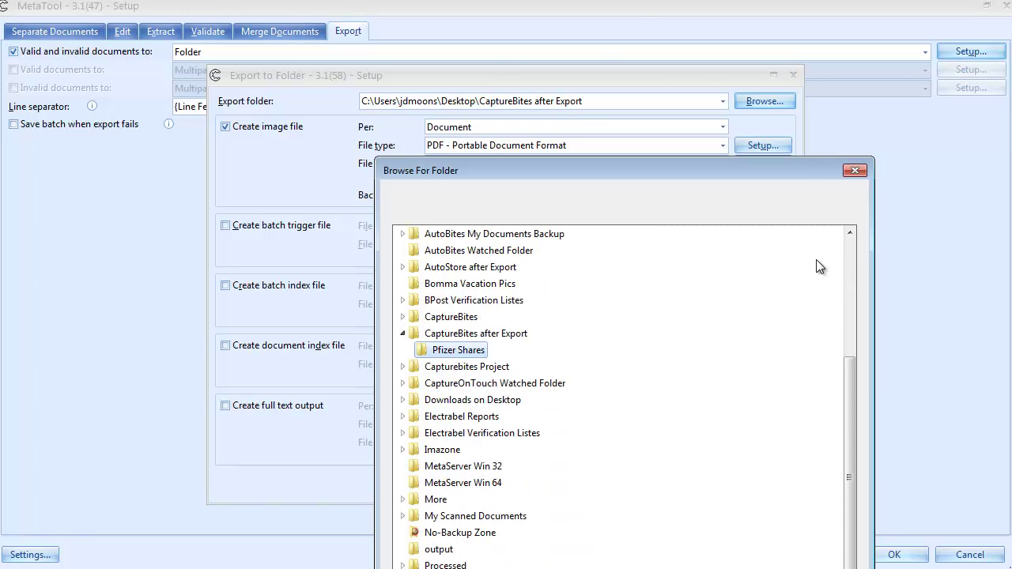
{"action": "left_click_drag", "start_coordinate": [791, 170], "coordinate": [771, 106]}
{"action": "left_click", "coordinate": [747, 510]}
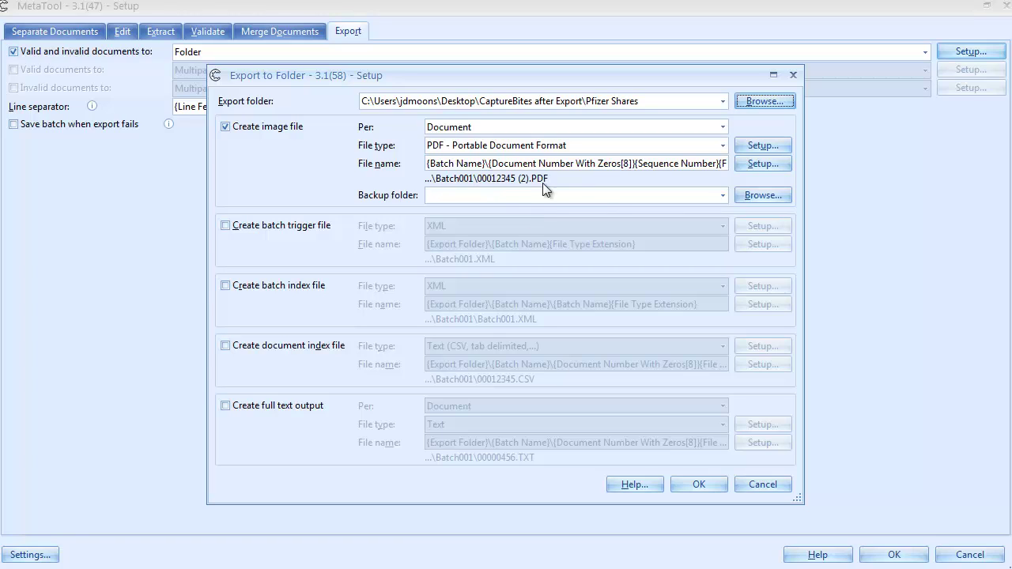
Choose PDF - Portable Document Format as the image file type and replace the default file name with the Share Number index value.
{"action": "left_click", "coordinate": [571, 148]}
{"action": "left_click", "coordinate": [572, 162]}
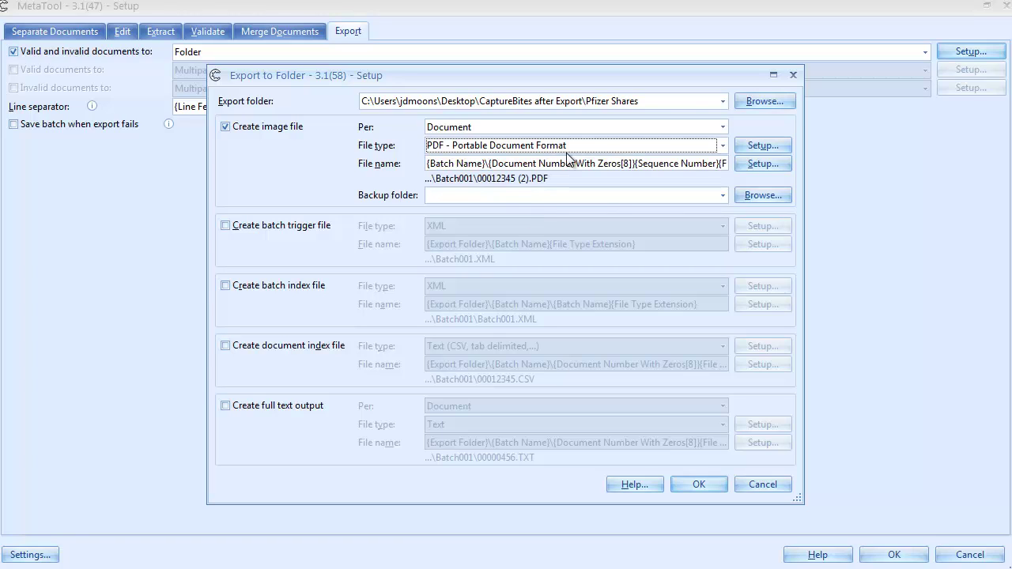
{"action": "triple_click", "coordinate": [466, 164]}
{"action": "key", "text": "BackSpace"}
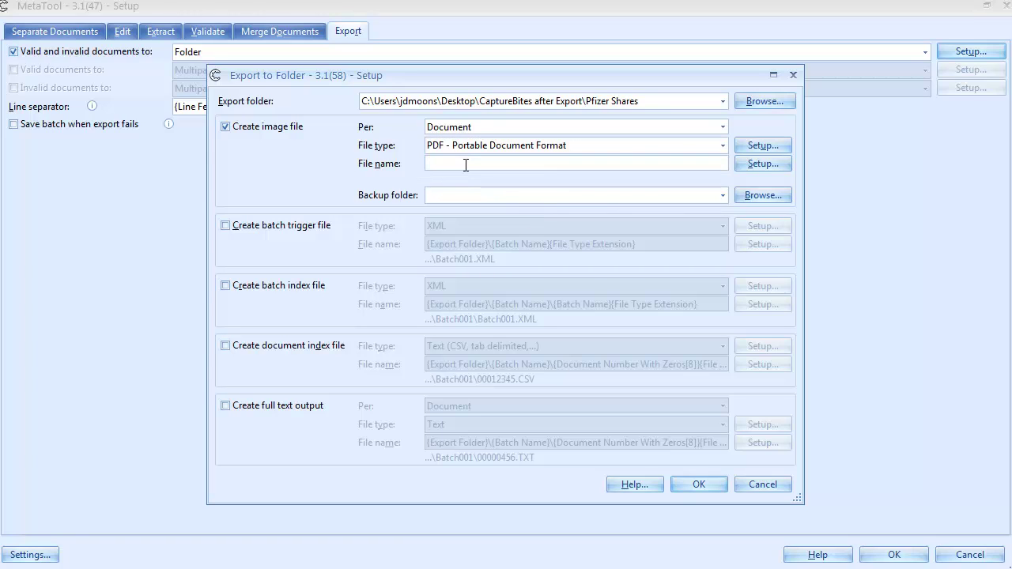
{"action": "left_click", "coordinate": [762, 164]}
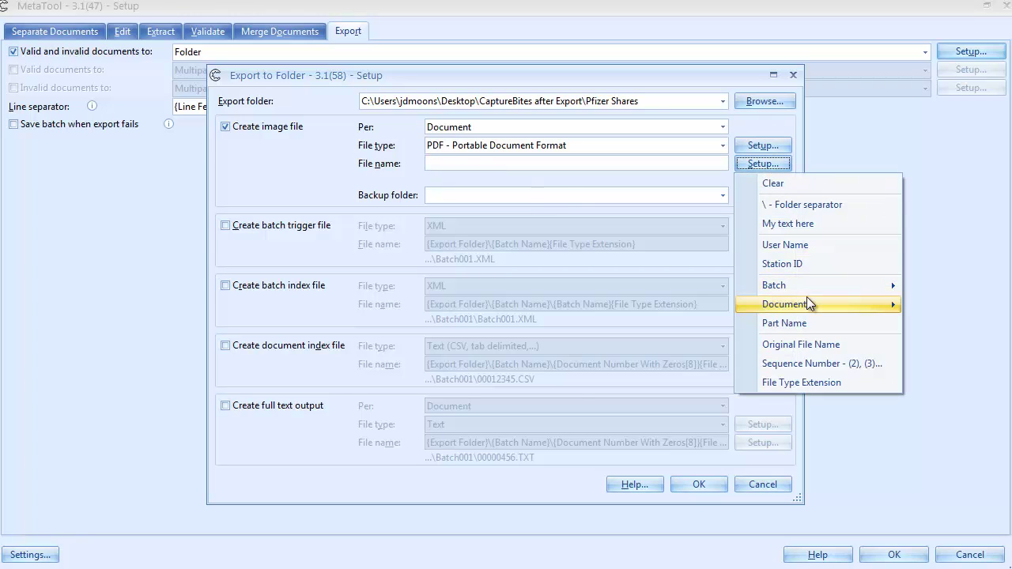
{"action": "mouse_move", "coordinate": [807, 297]}
{"action": "mouse_move", "coordinate": [654, 418]}
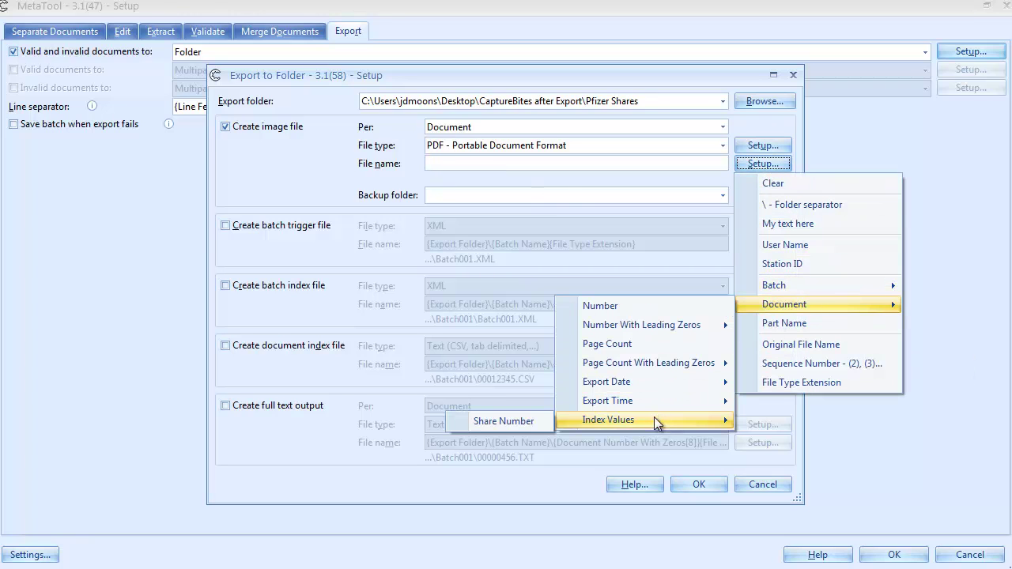
{"action": "left_click", "coordinate": [531, 423]}
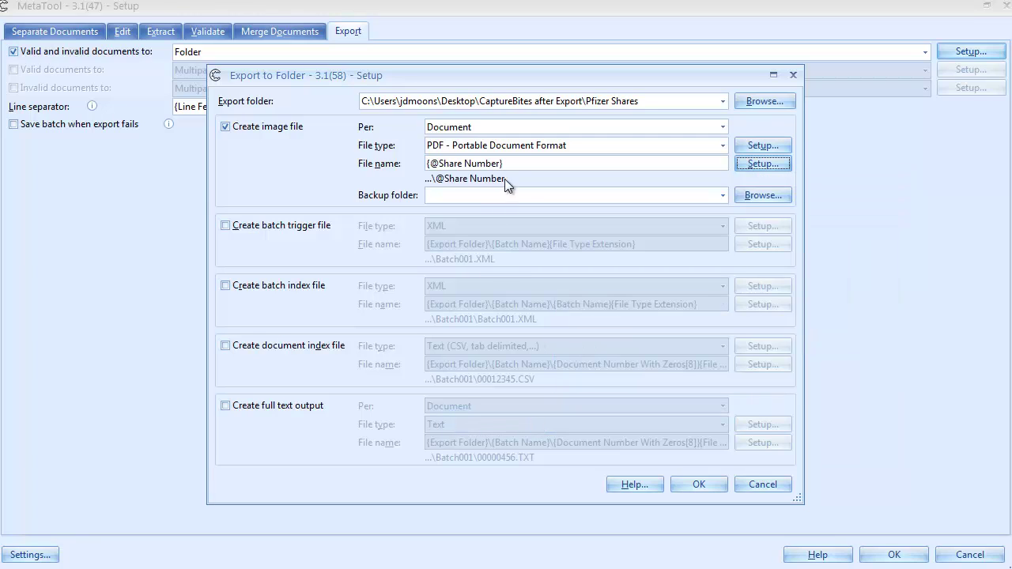
Append the sequence number and file type extension to the image file name, and accept the folder export and MetaTool setups.
{"action": "left_click", "coordinate": [752, 164]}
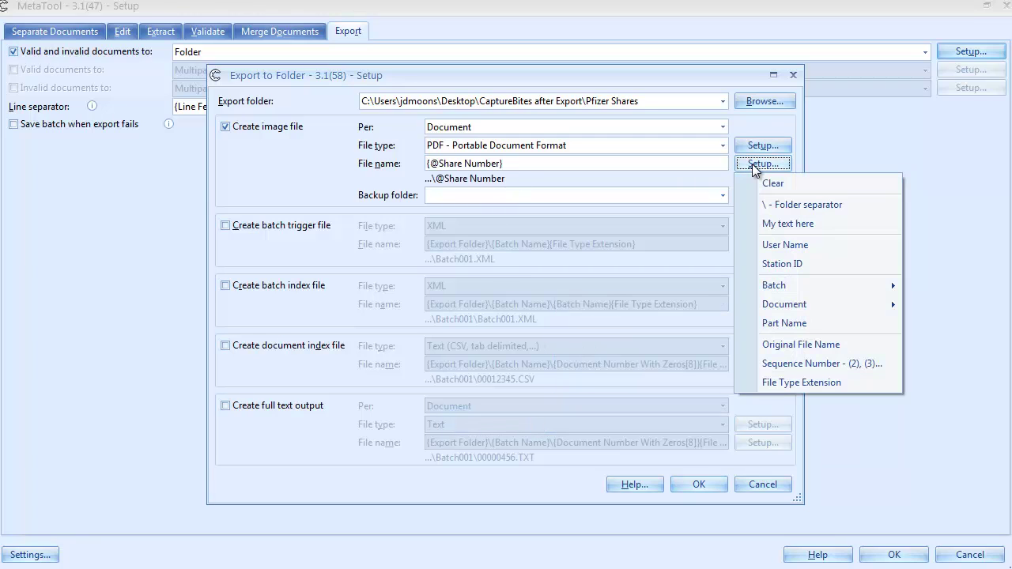
{"action": "left_click", "coordinate": [782, 364]}
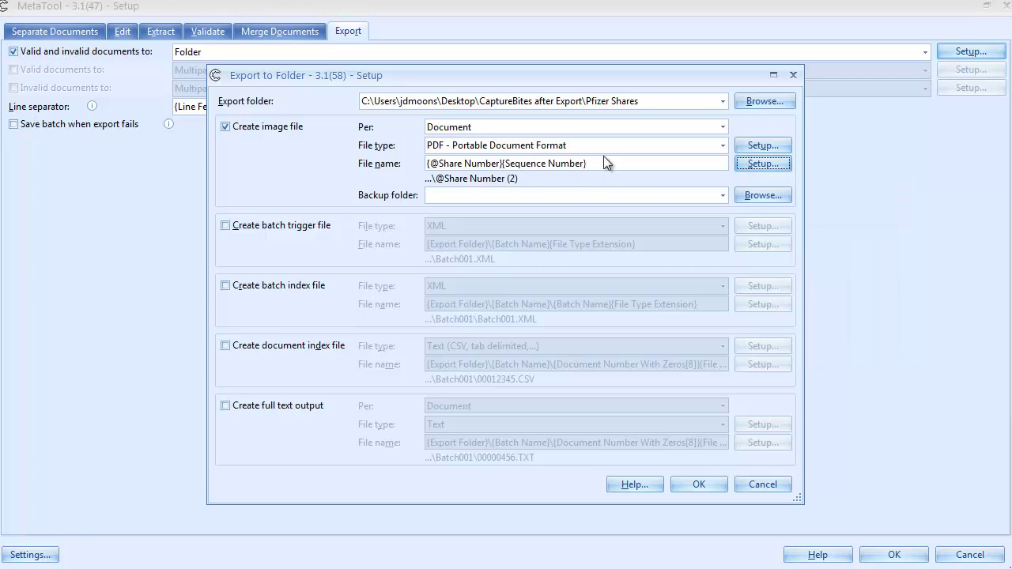
{"action": "left_click", "coordinate": [771, 163]}
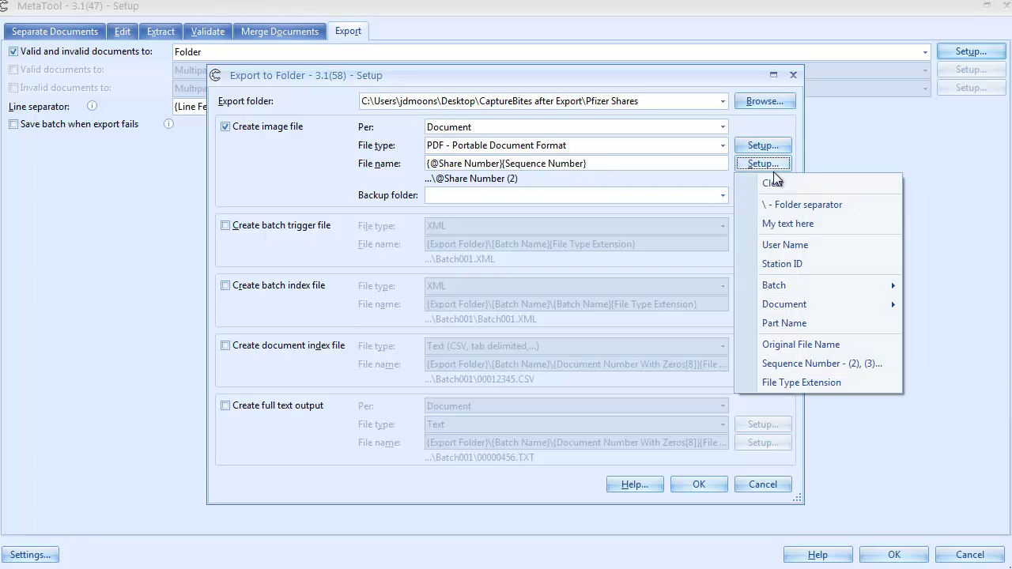
{"action": "left_click", "coordinate": [807, 383]}
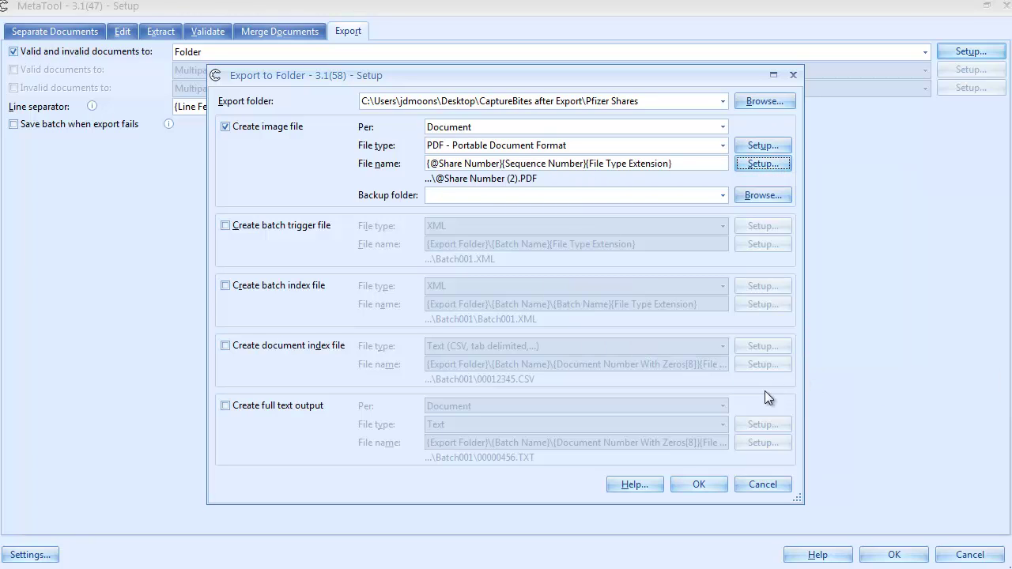
{"action": "left_click", "coordinate": [701, 482]}
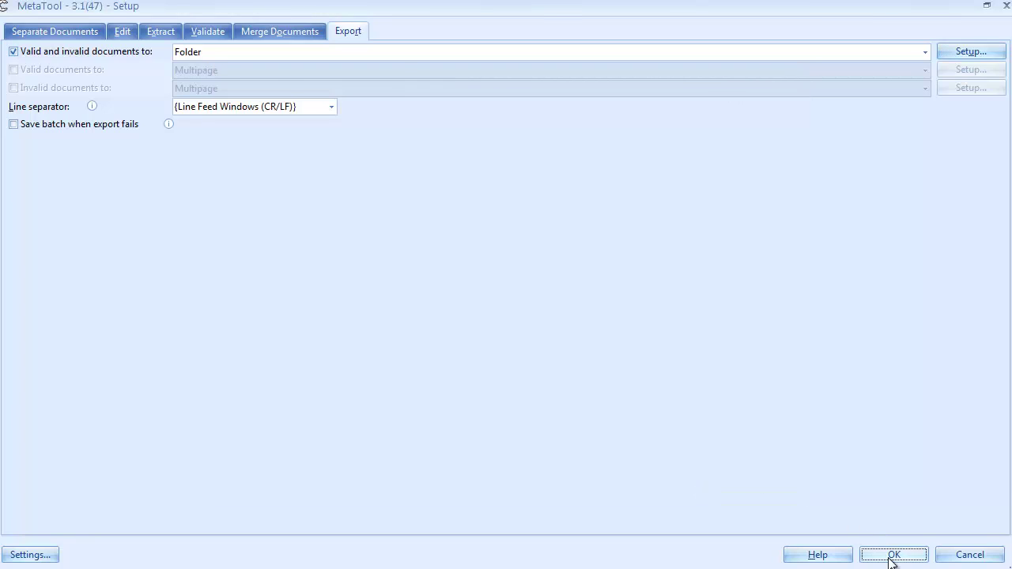
{"action": "left_click", "coordinate": [889, 556]}
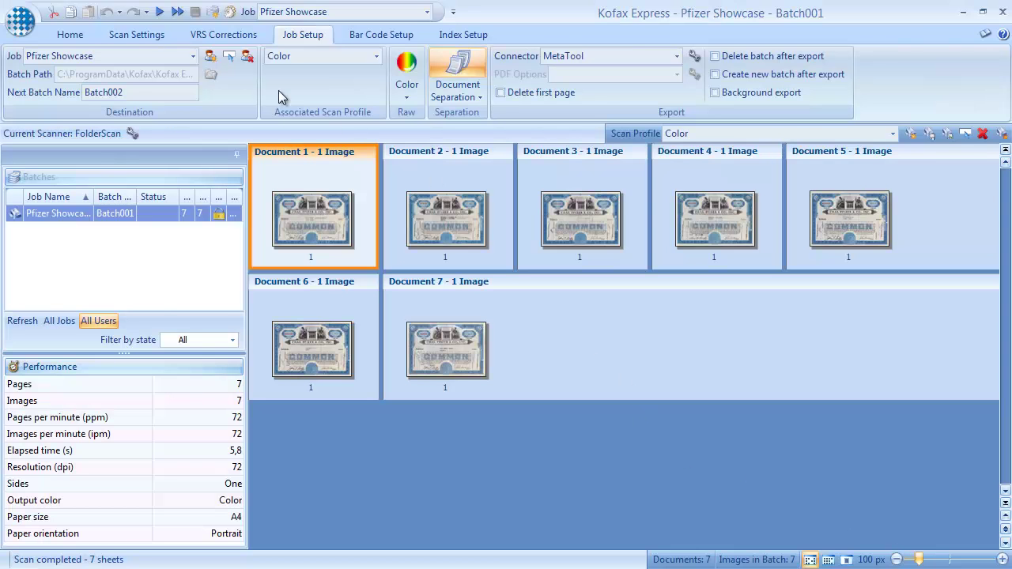
Export the scanned Pfizer Showcase batch, Batch001, and dismiss the export progress window.
{"action": "left_click", "coordinate": [71, 35]}
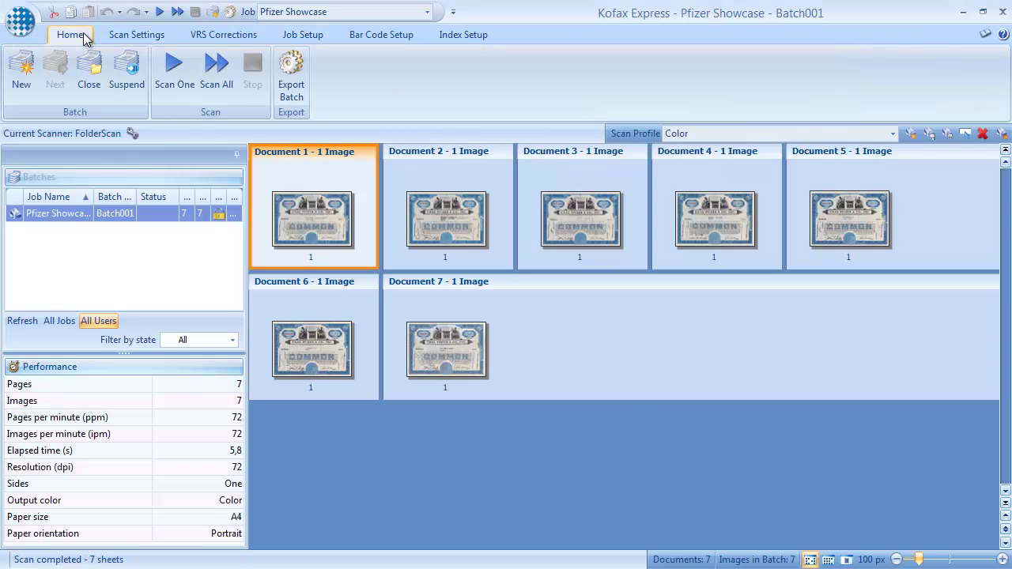
{"action": "left_click", "coordinate": [291, 79]}
{"action": "left_click", "coordinate": [468, 313]}
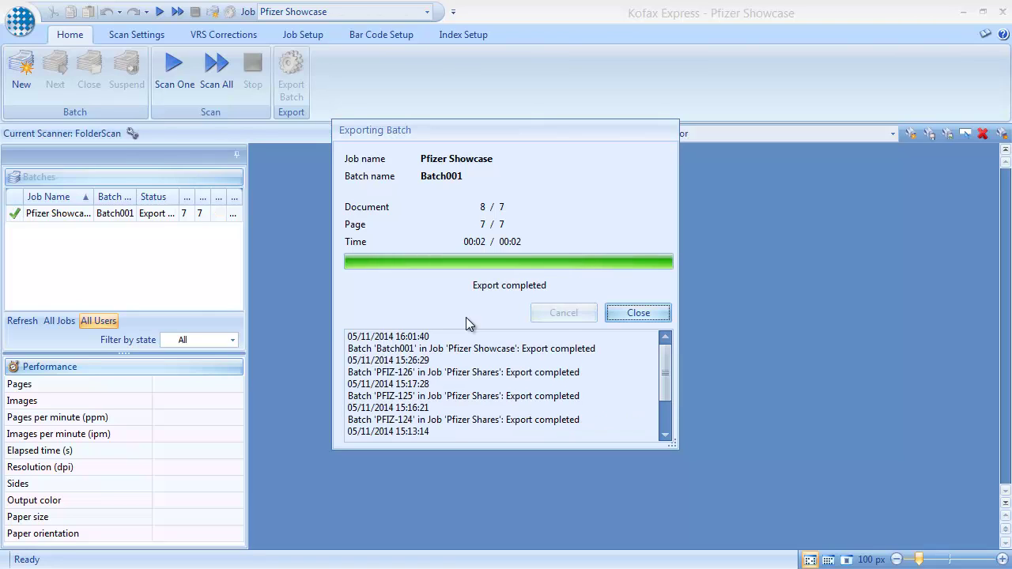
{"action": "left_click", "coordinate": [634, 314]}
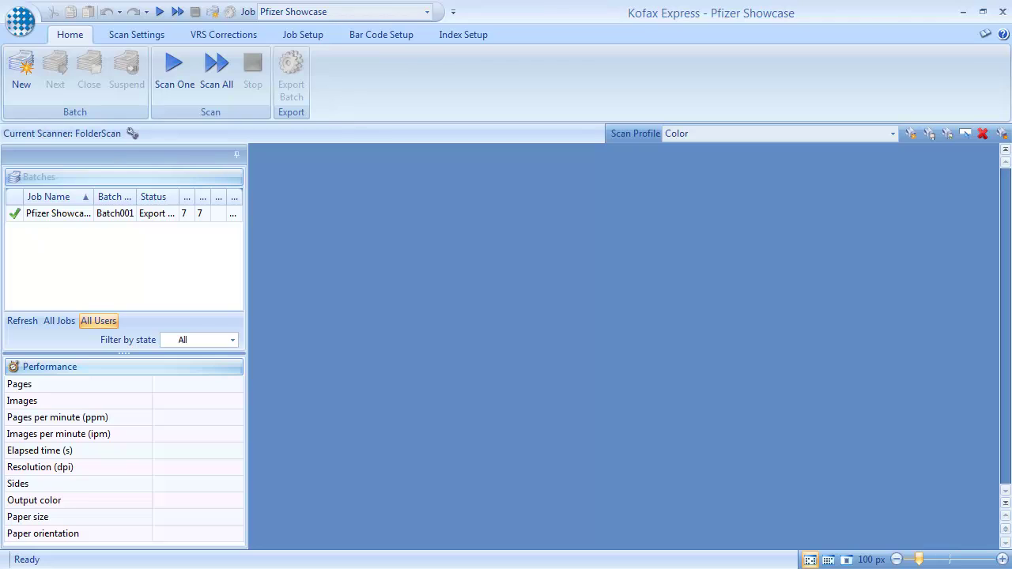
Switch to Windows Explorer and preview the exported PDFs in Pfizer Shares, comparing file names with the certificate numbers.
{"action": "key", "text": "alt+Tab"}
{"action": "left_click", "coordinate": [355, 123]}
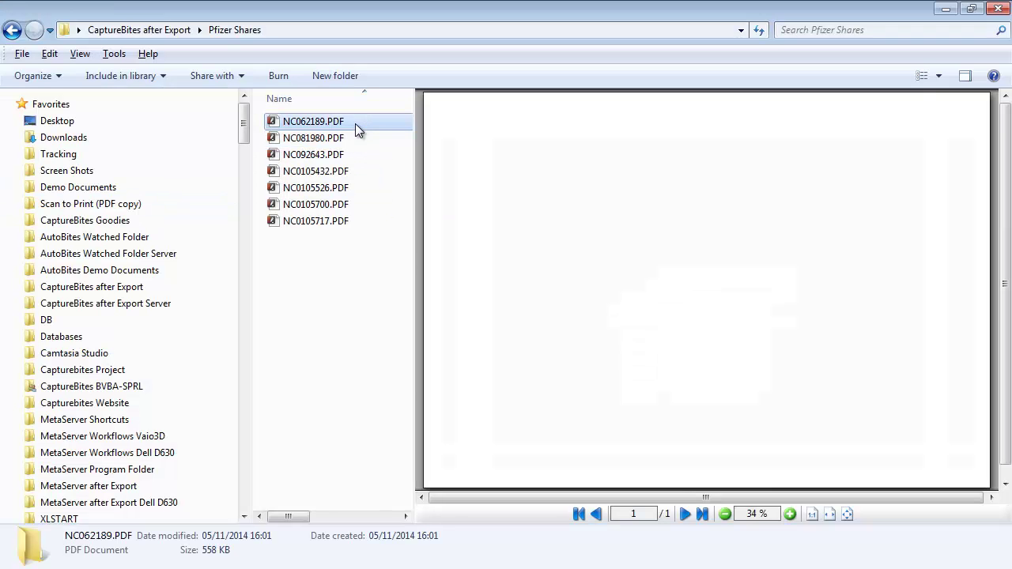
{"action": "left_click", "coordinate": [348, 139]}
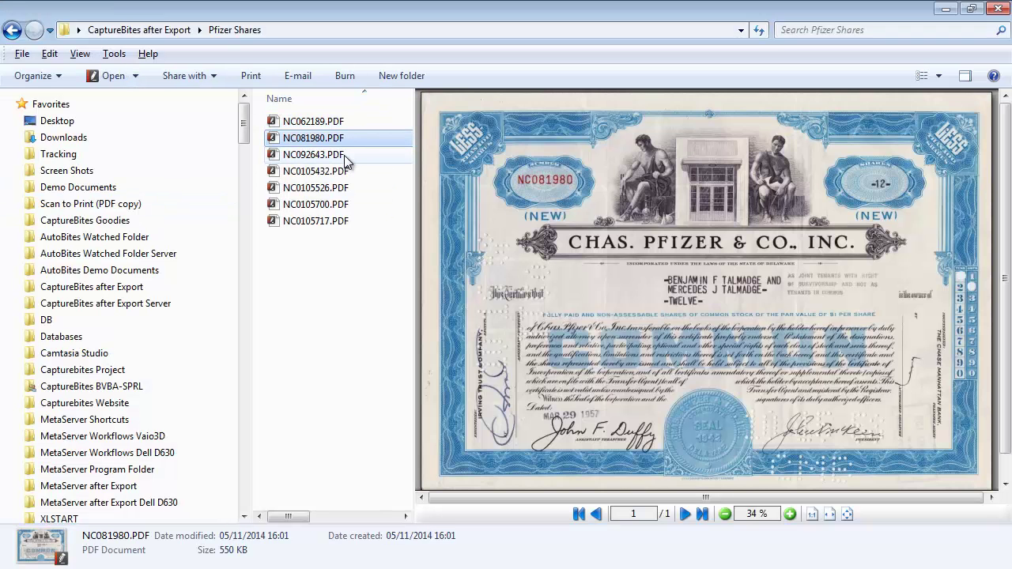
{"action": "left_click", "coordinate": [341, 155]}
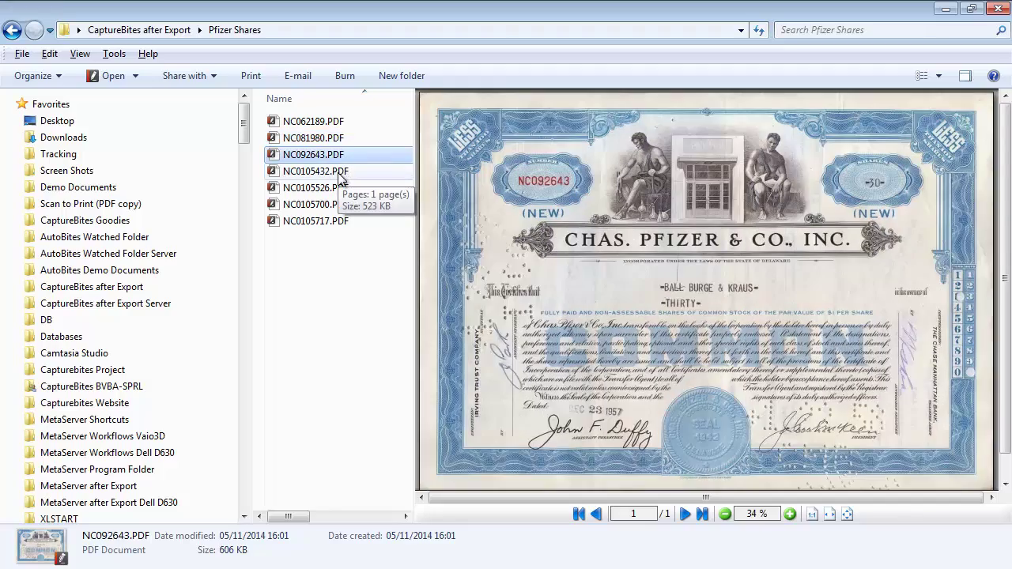
{"action": "left_click", "coordinate": [340, 174]}
{"action": "left_click", "coordinate": [336, 189]}
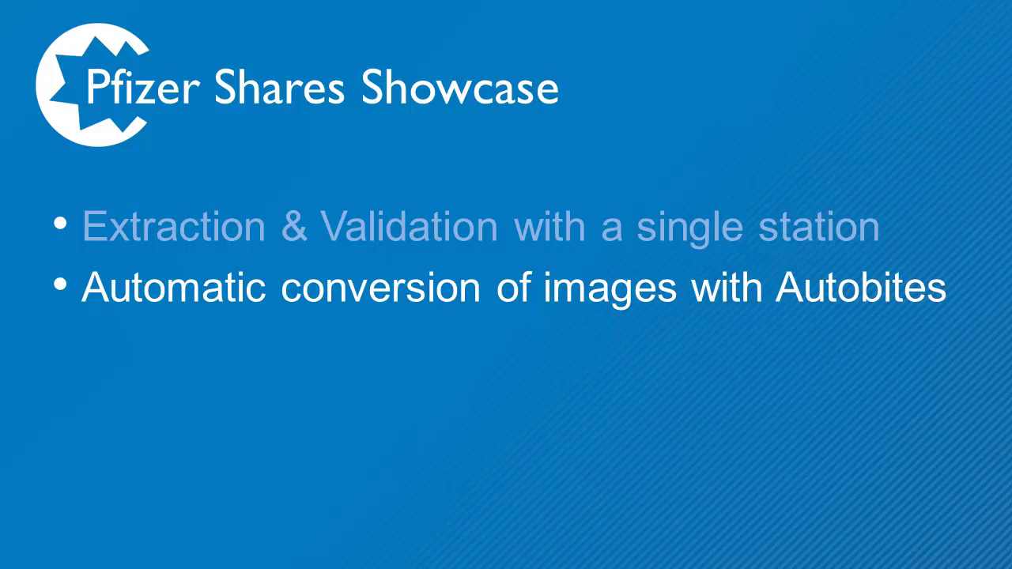
{"action": "key", "text": "Right"}
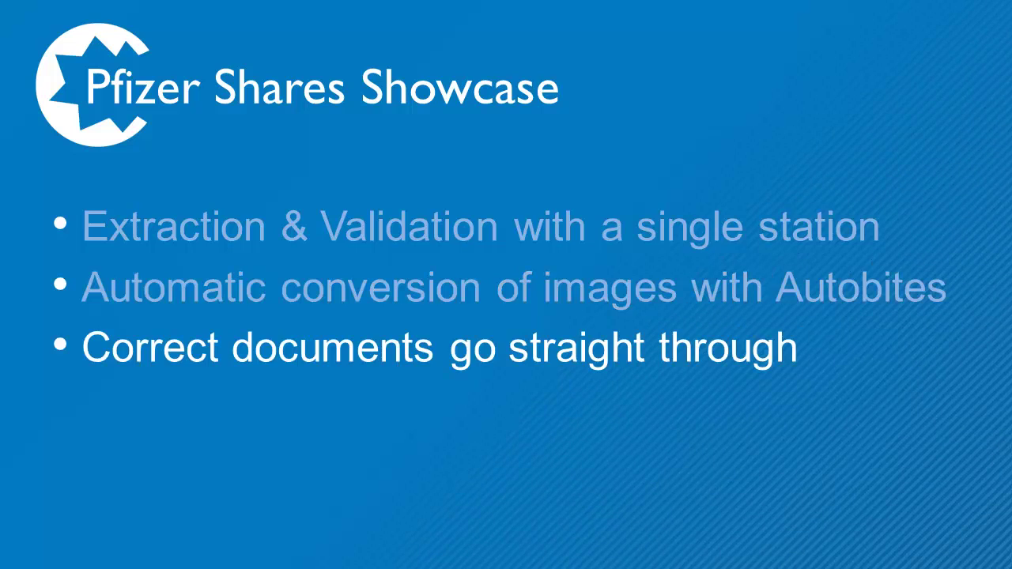
{"action": "key", "text": "Right"}
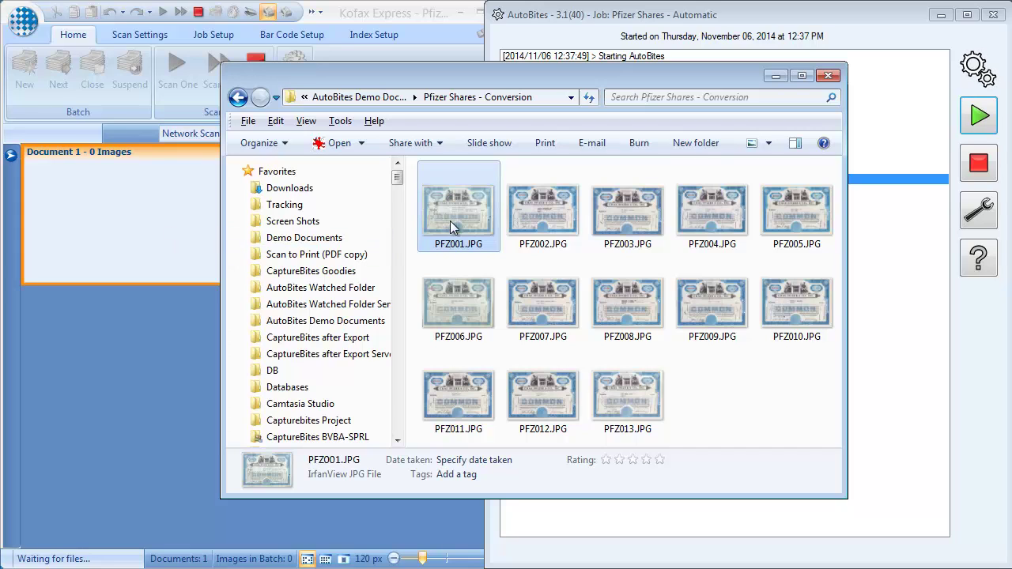
Move PFZ001.JPG through PFZ008.JPG from Pfizer Shares - Conversion into the AutoBites Watched Folder and minimize the Explorer window.
{"action": "left_click", "coordinate": [601, 316], "text": "shift"}
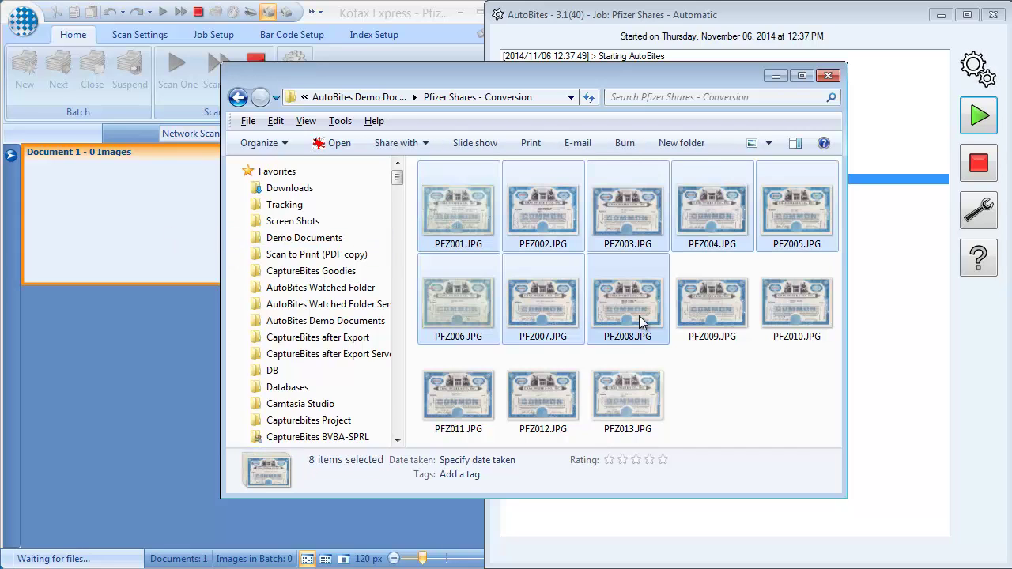
{"action": "left_click_drag", "start_coordinate": [479, 302], "coordinate": [372, 293]}
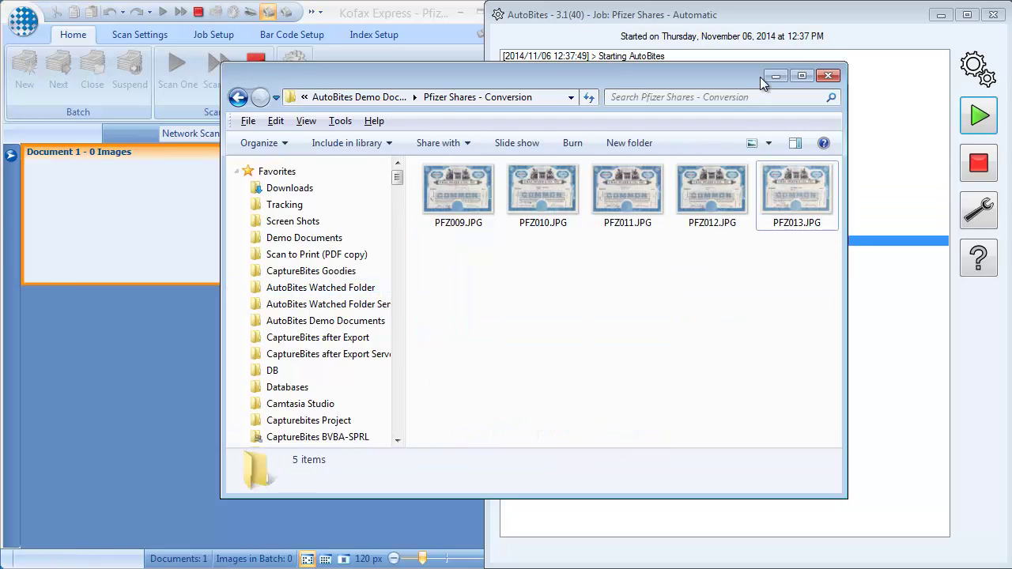
{"action": "left_click", "coordinate": [774, 76]}
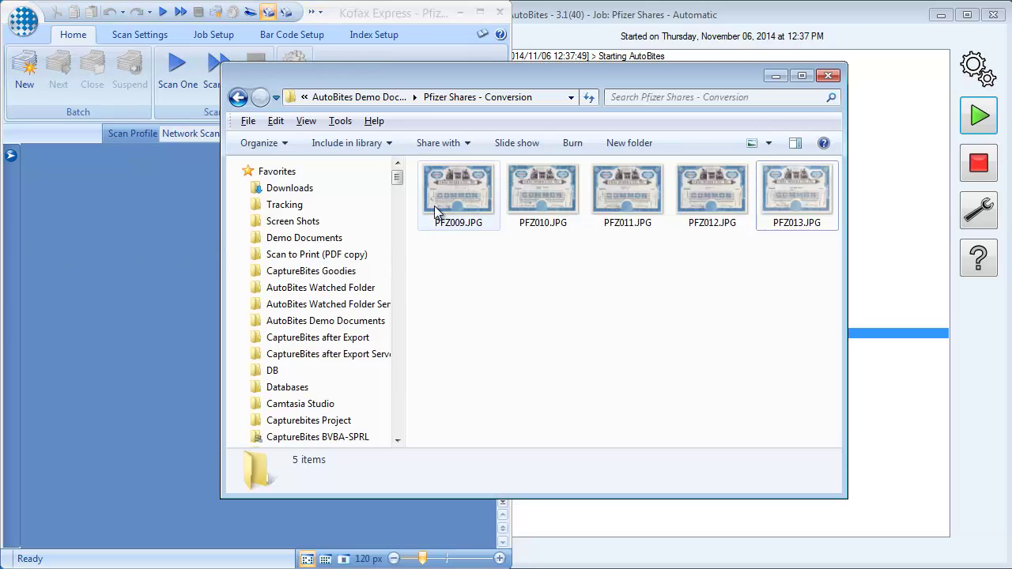
Move PFZ009.JPG through PFZ013.JPG into the AutoBites Watched Folder, and open the Pfizer Shares folder inside CaptureBites after Export.
{"action": "left_click", "coordinate": [434, 205]}
{"action": "left_click", "coordinate": [784, 203], "text": "shift"}
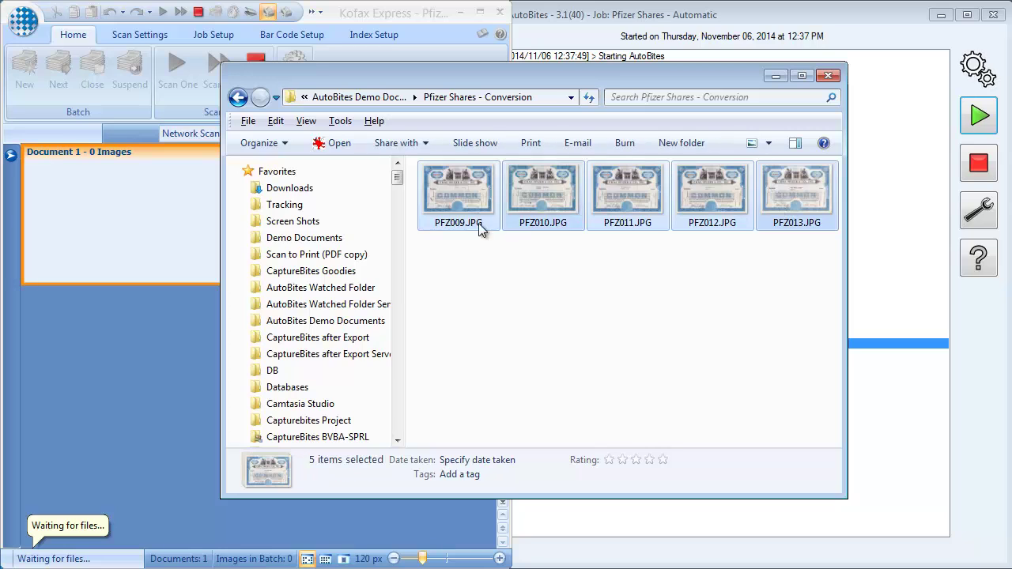
{"action": "left_click_drag", "start_coordinate": [456, 199], "coordinate": [375, 291]}
{"action": "left_click", "coordinate": [776, 75]}
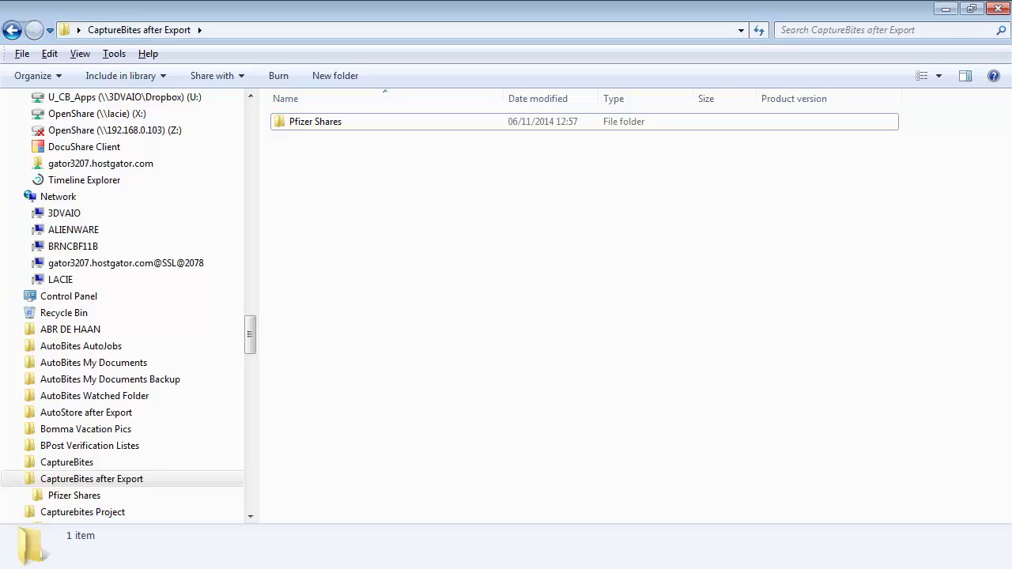
{"action": "double_click", "coordinate": [343, 120]}
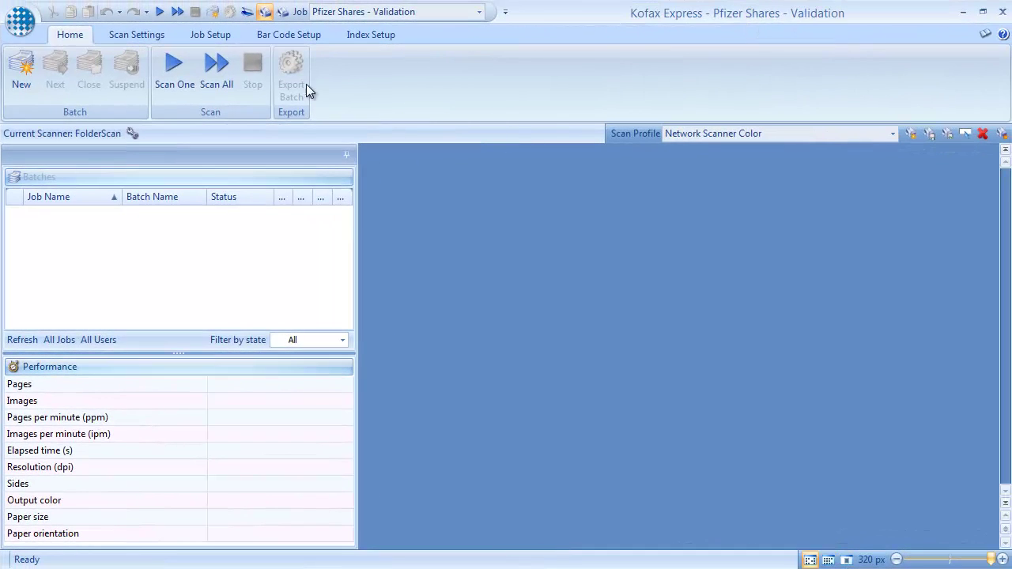
Scan all waiting images into the Pfizer Shares - Validation job and export the batch to start its validation.
{"action": "left_click", "coordinate": [228, 74]}
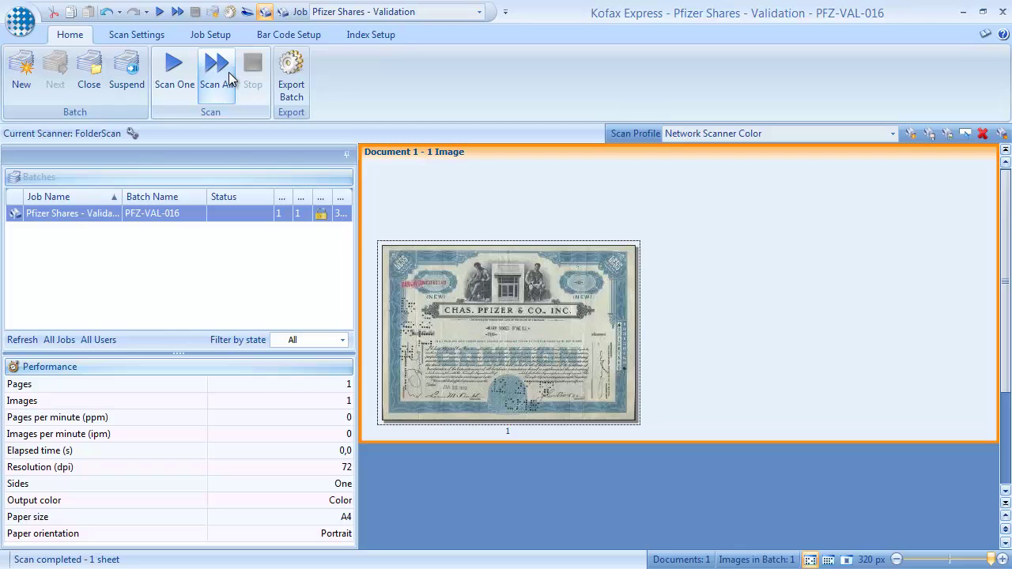
{"action": "left_click", "coordinate": [290, 92]}
{"action": "left_click", "coordinate": [471, 313]}
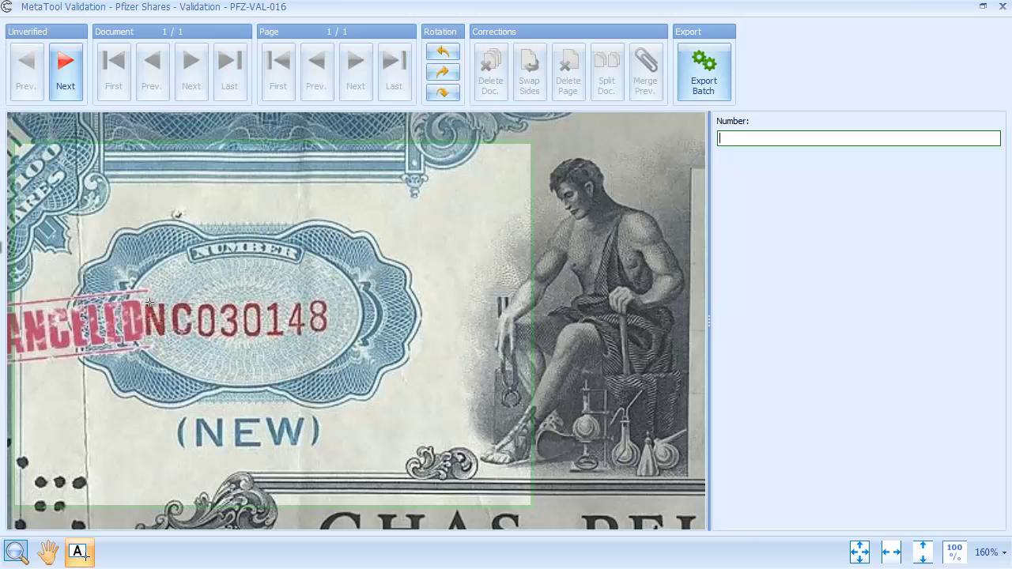
Capture the Number field with rubber band OCR around the red certificate number beside the cancelled stamp.
{"action": "left_click_drag", "start_coordinate": [142, 296], "coordinate": [336, 352]}
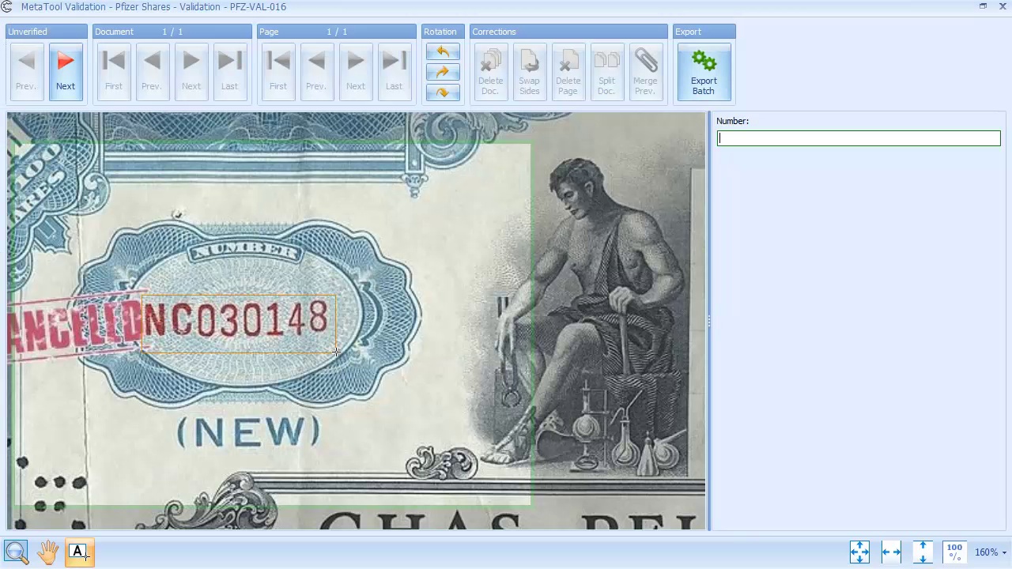